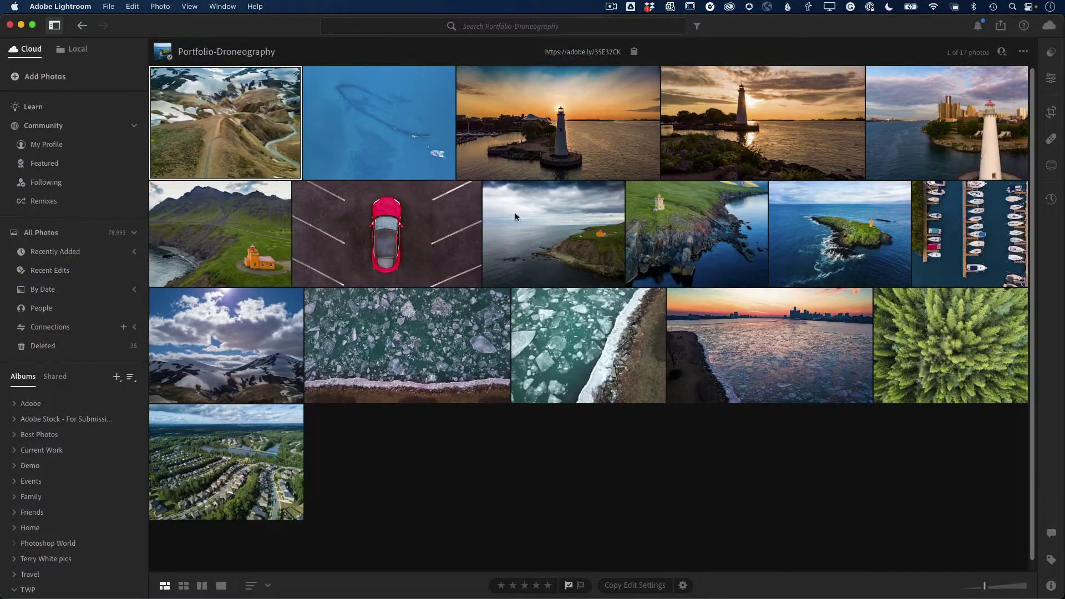
Step: Scroll through the cloud Albums list in the left panel
scroll(92, 289, down, 3)
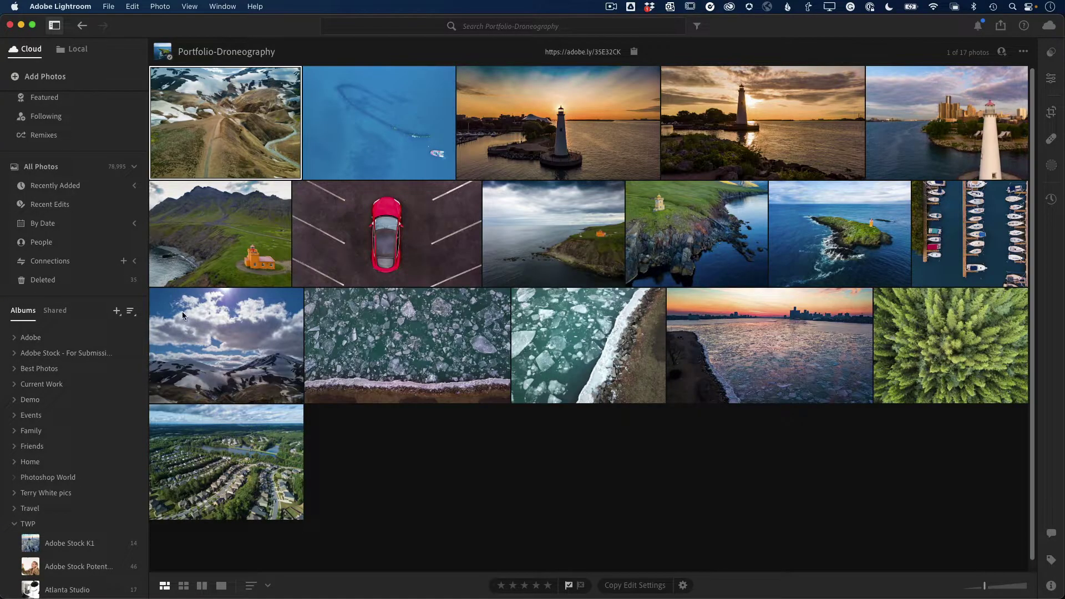
scroll(107, 323, down, 10)
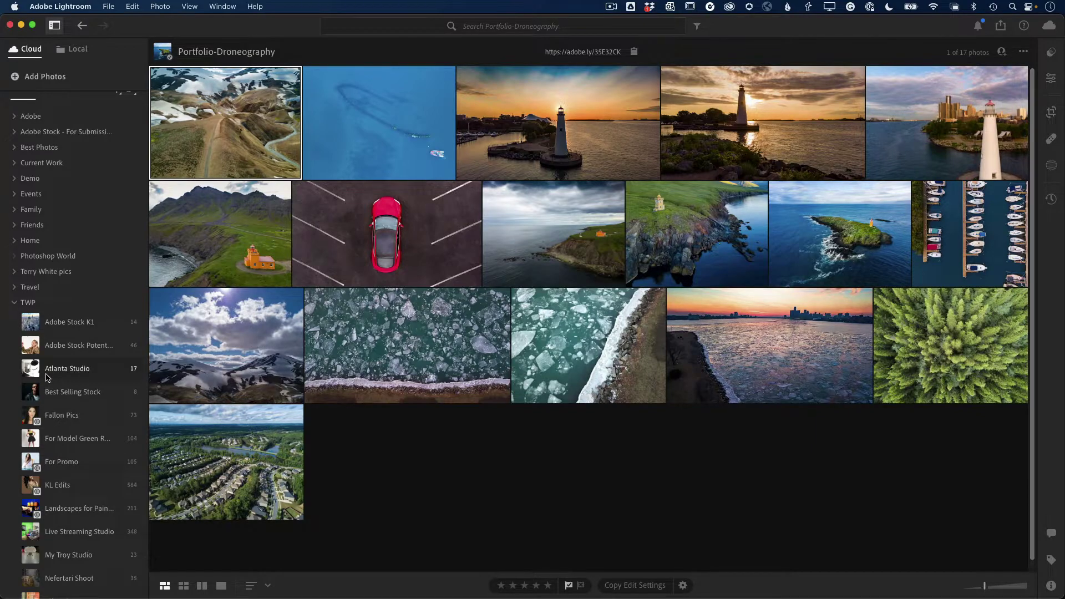
scroll(48, 378, up, 10)
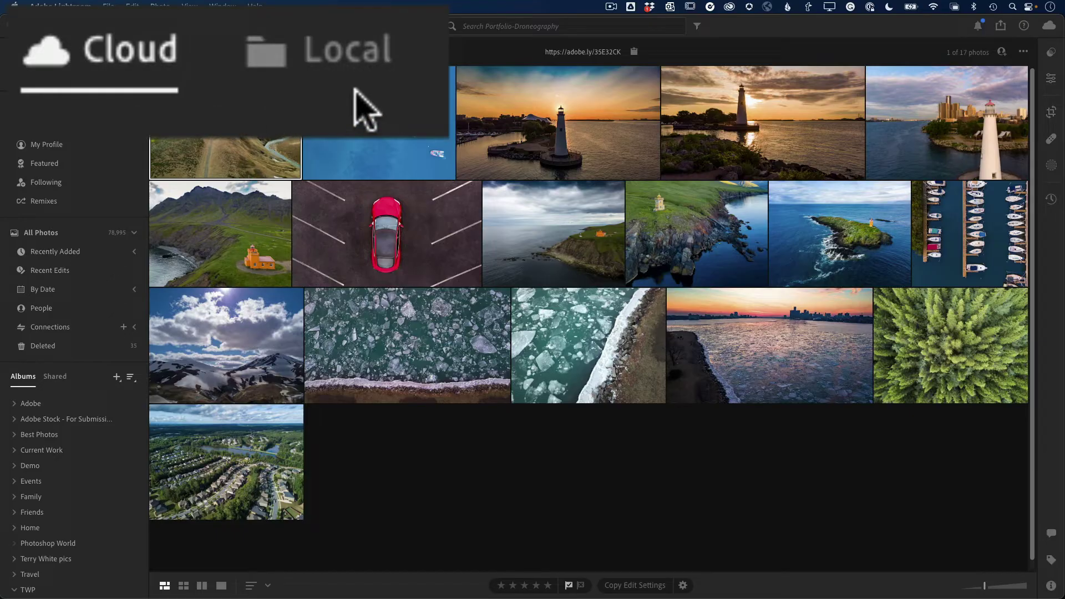
click(79, 50)
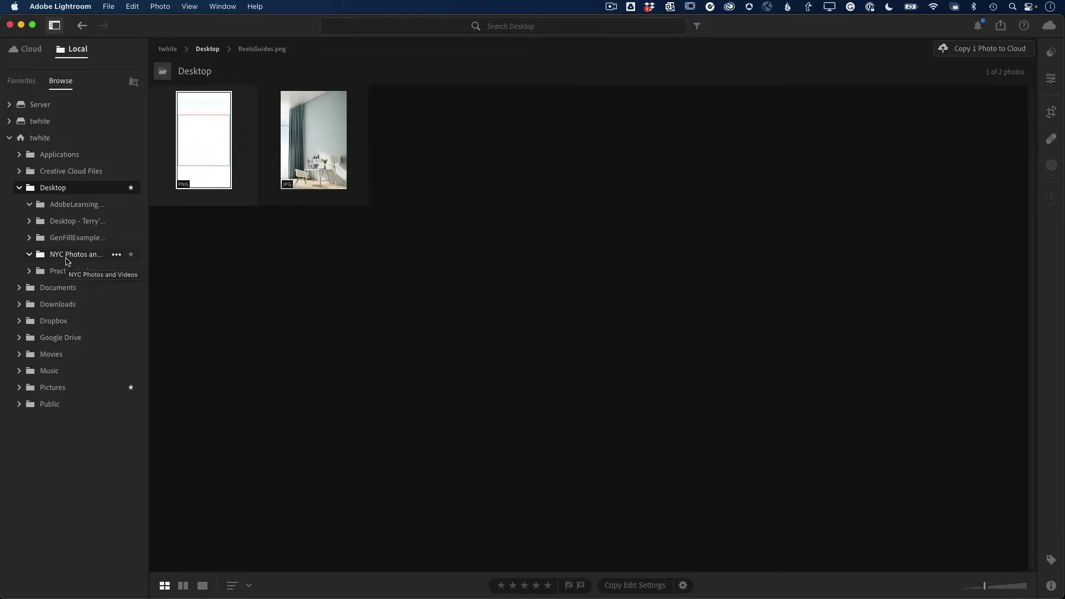
Step: In NYC Photos and Videos, give the first MP4 clip five stars and a Pick flag
click(66, 258)
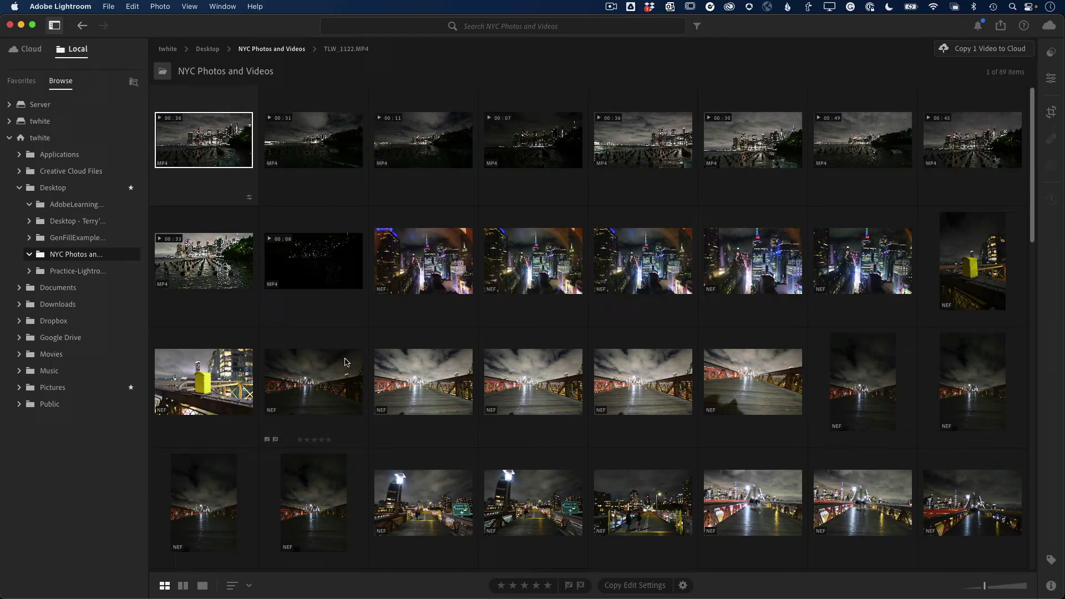
scroll(469, 392, down, 20)
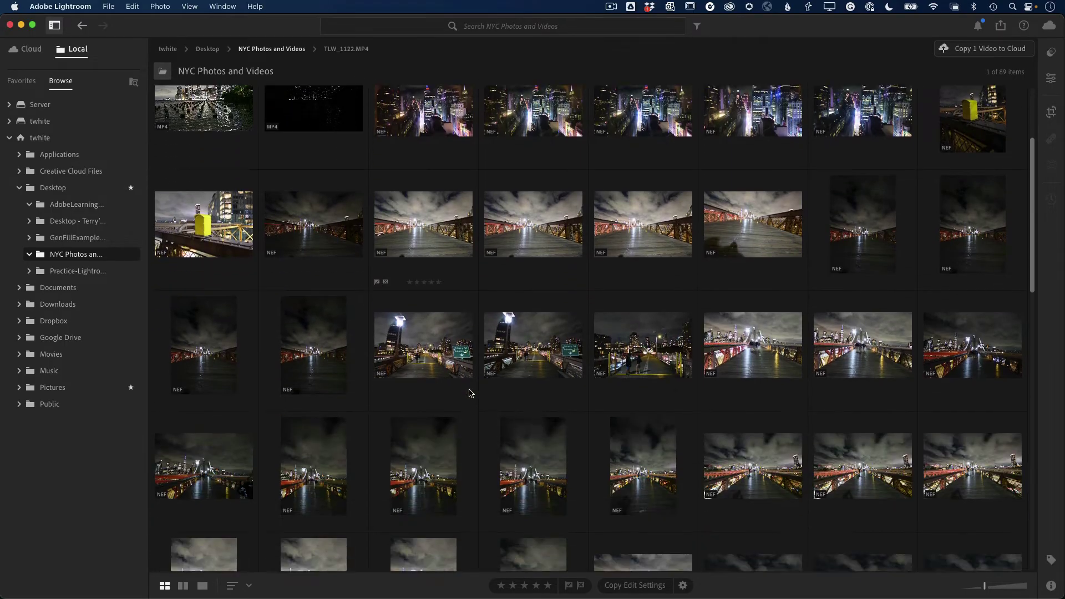
scroll(469, 392, up, 20)
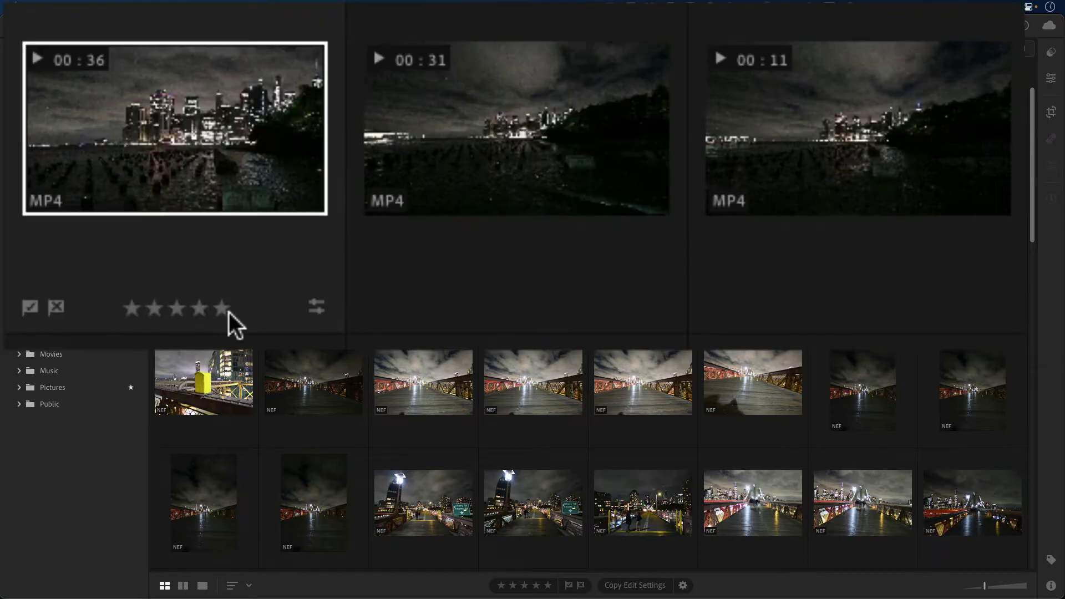
click(229, 308)
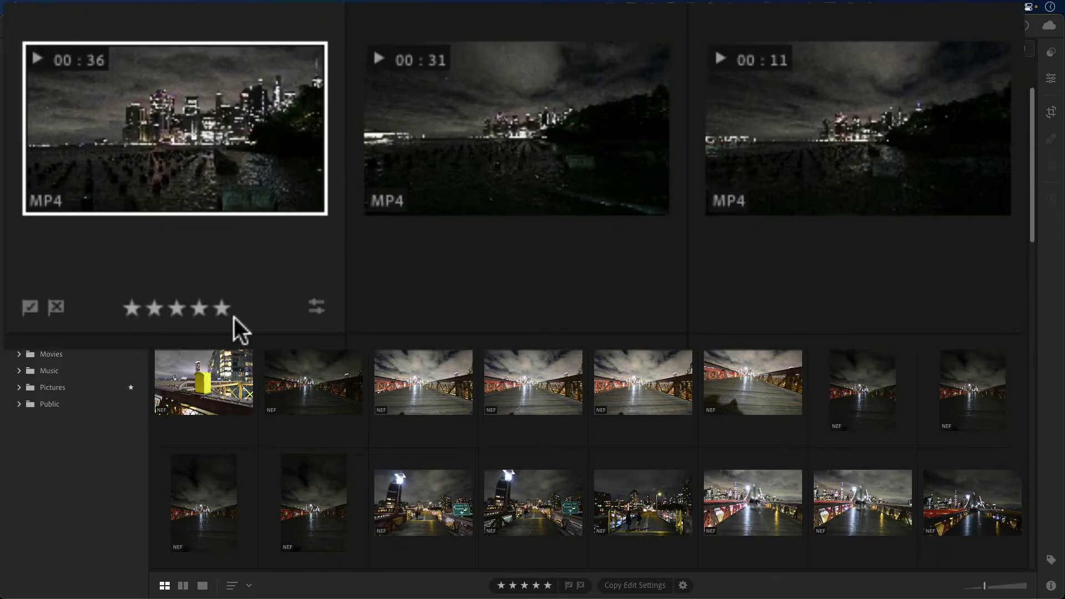
click(29, 309)
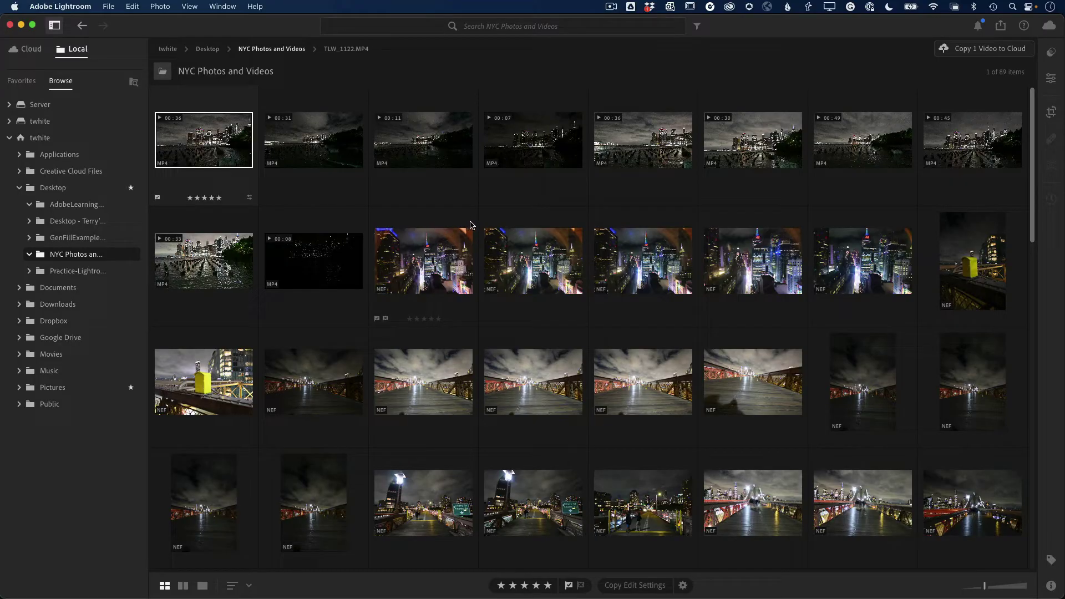
Step: Preview the first MP4 clip, then return to the folder grid and select _VPW1092.NEF
double_click(220, 161)
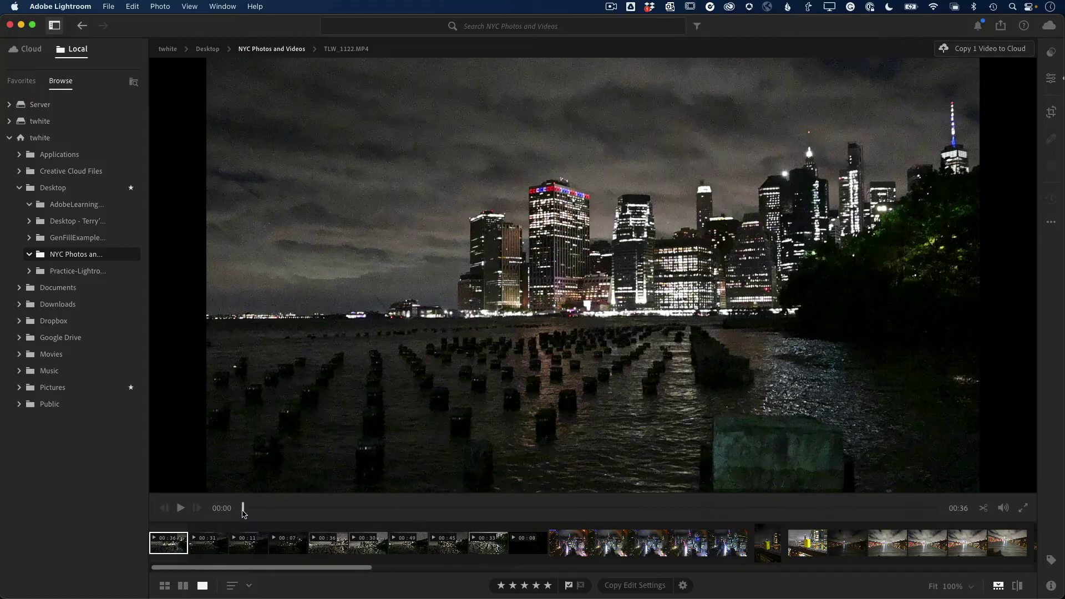
drag(242, 513, 269, 524)
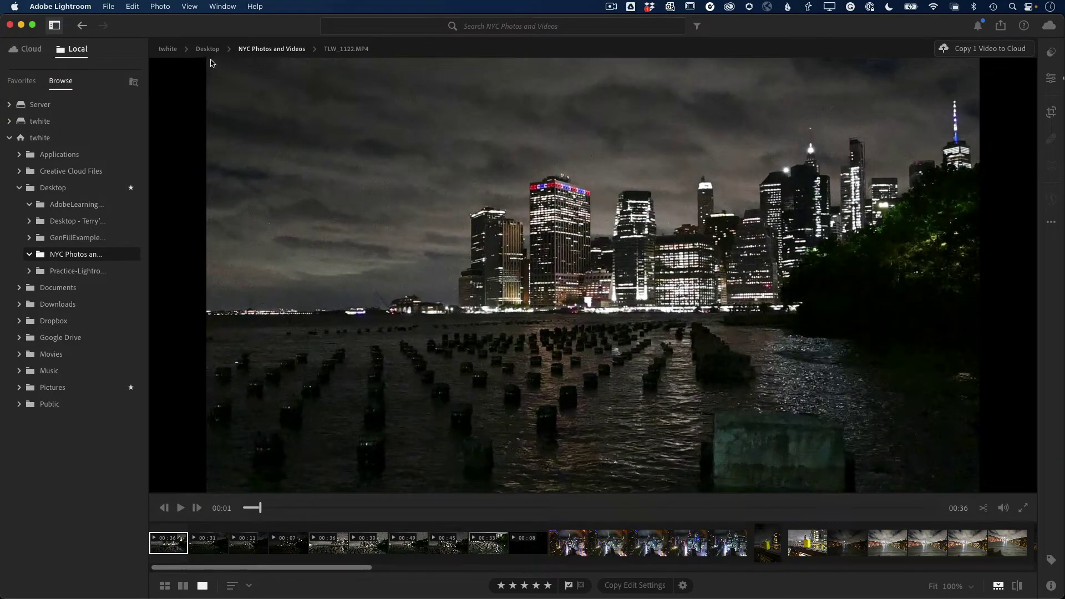
click(268, 50)
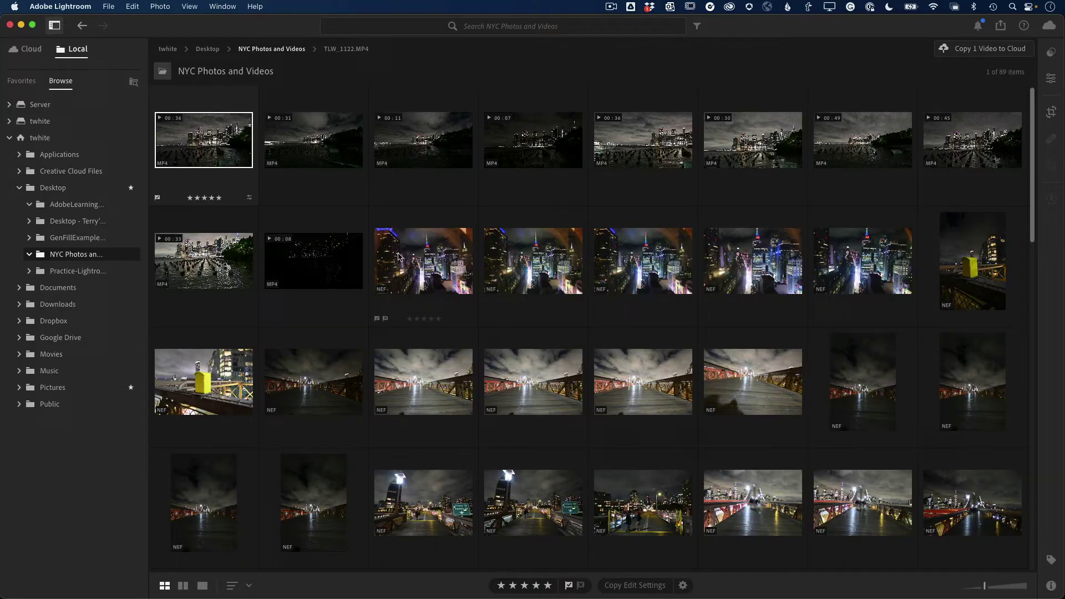
scroll(571, 375, down, 8)
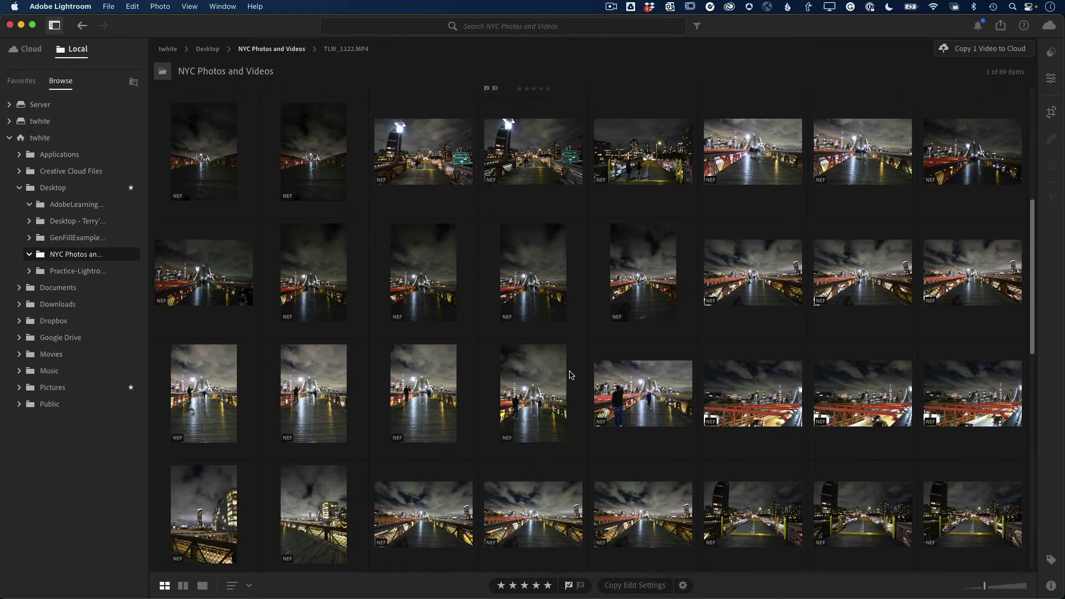
scroll(571, 375, down, 10)
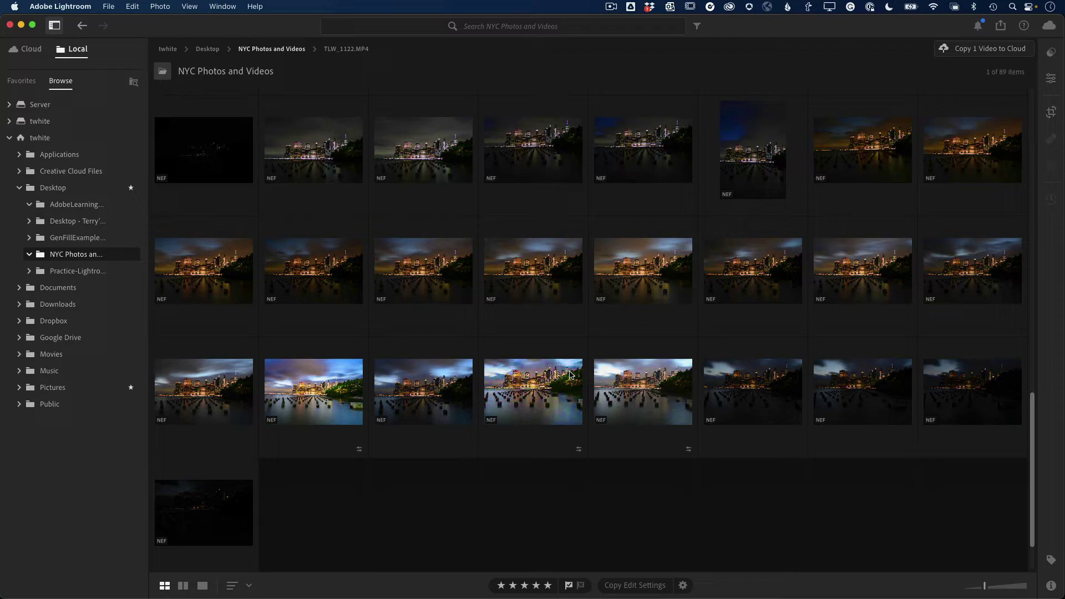
scroll(571, 374, down, 2)
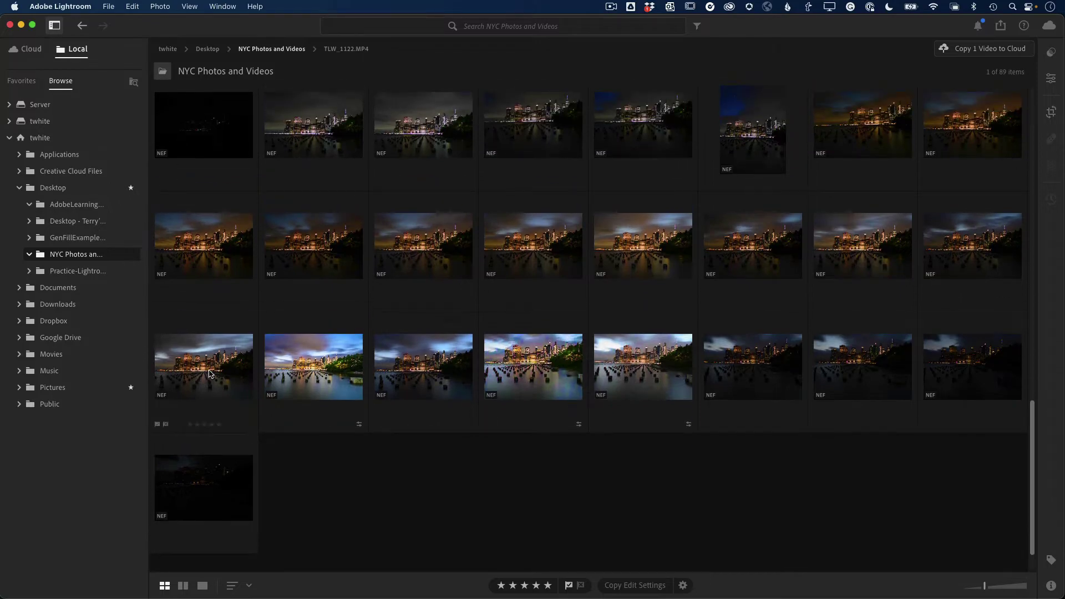
click(209, 374)
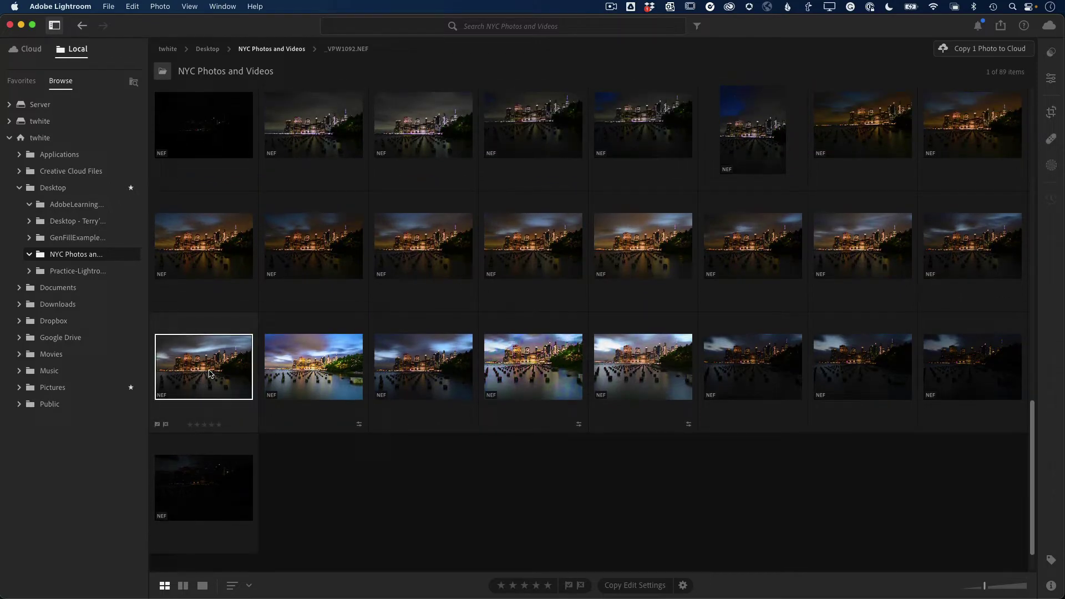
Step: Open _VPW1092.NEF, apply the Camera Vivid profile and Auto tone
double_click(209, 373)
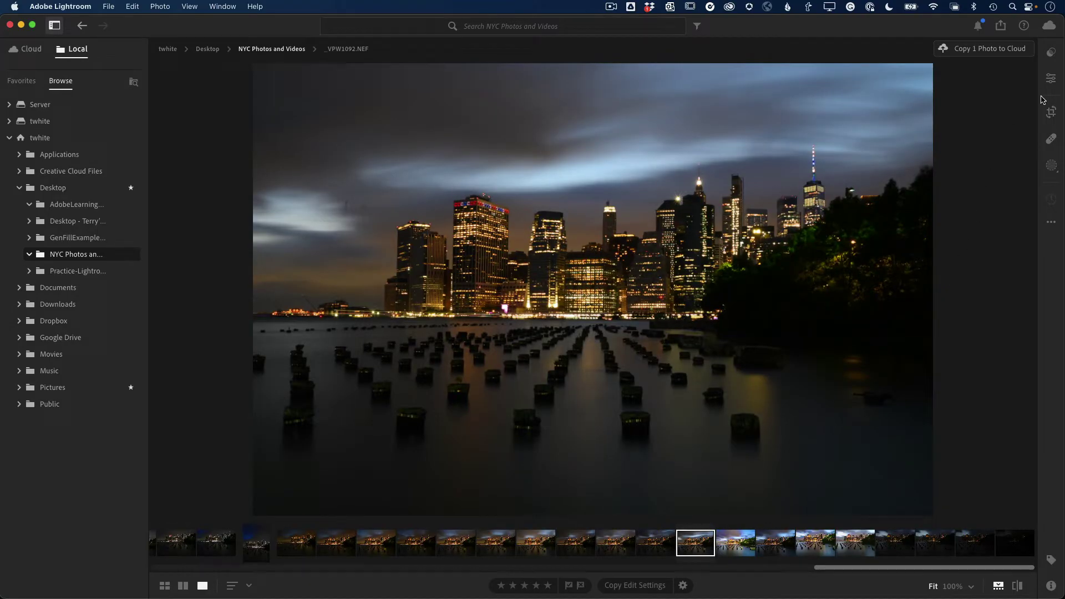
click(1051, 82)
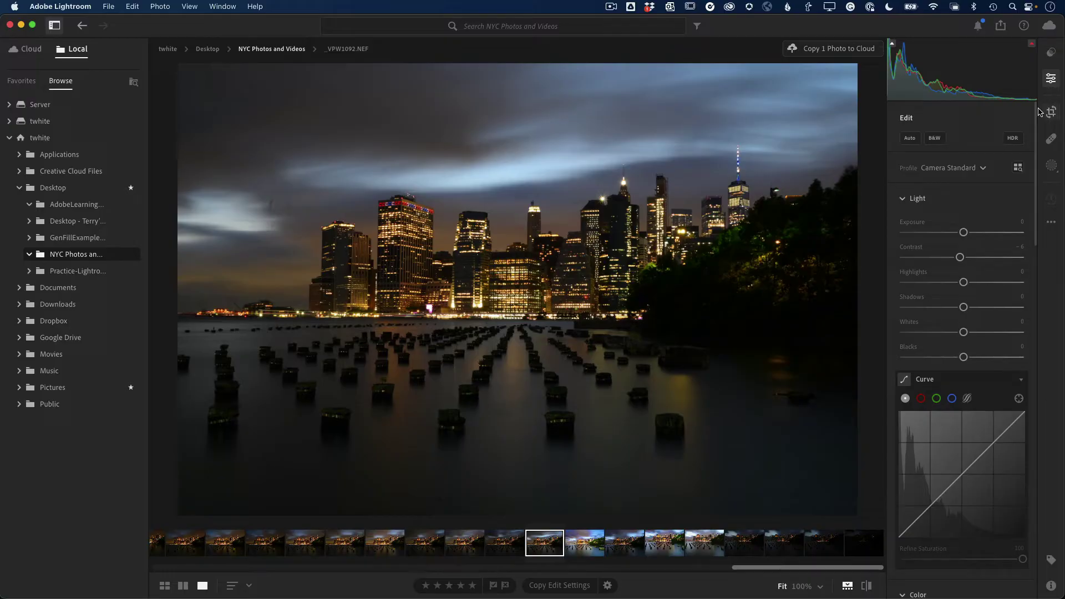
click(976, 169)
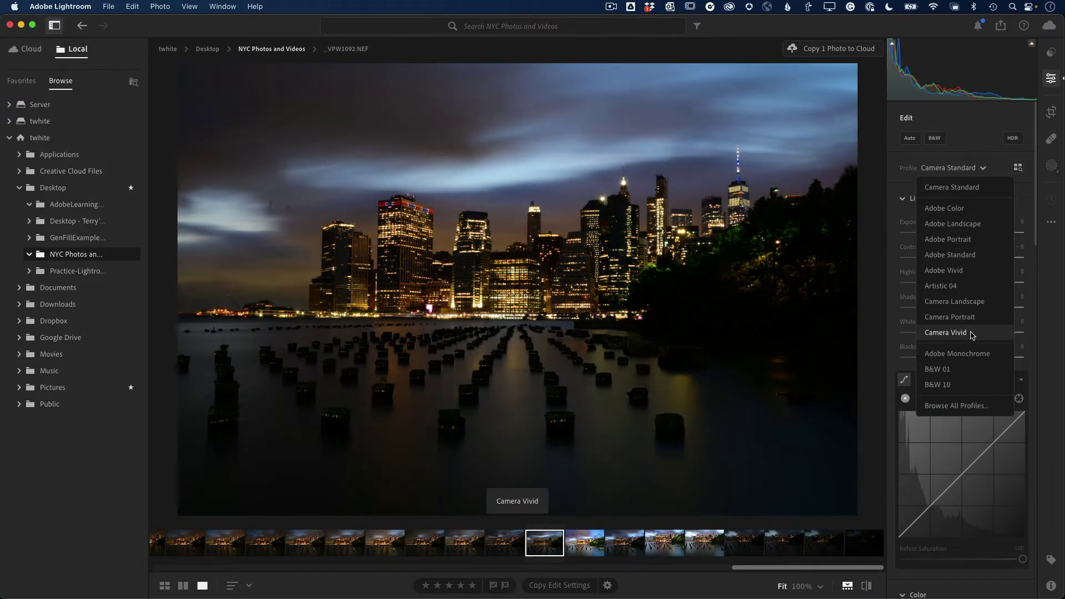
click(971, 335)
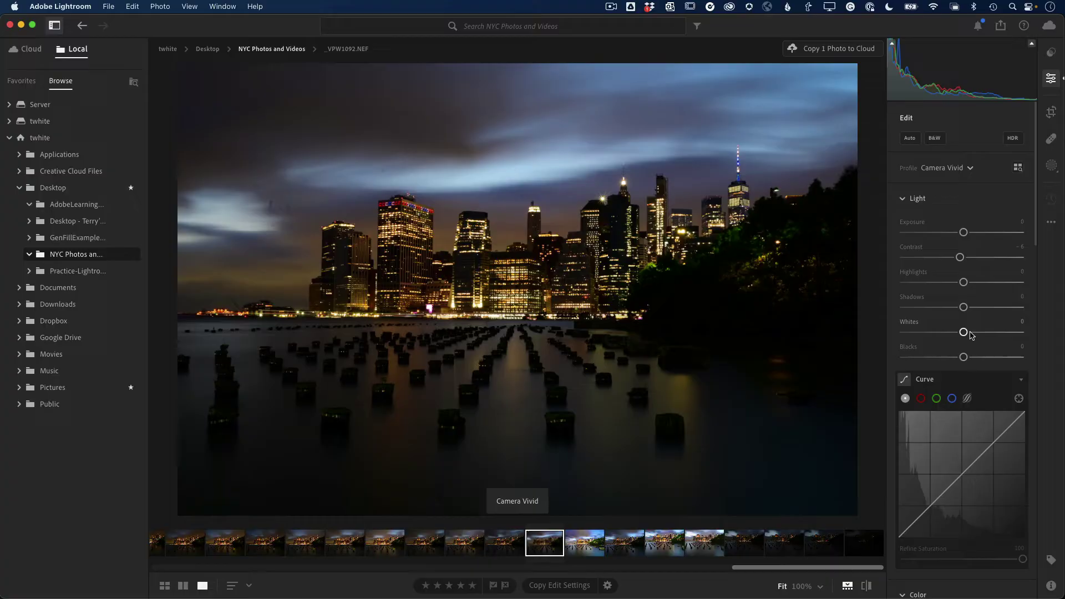
click(910, 138)
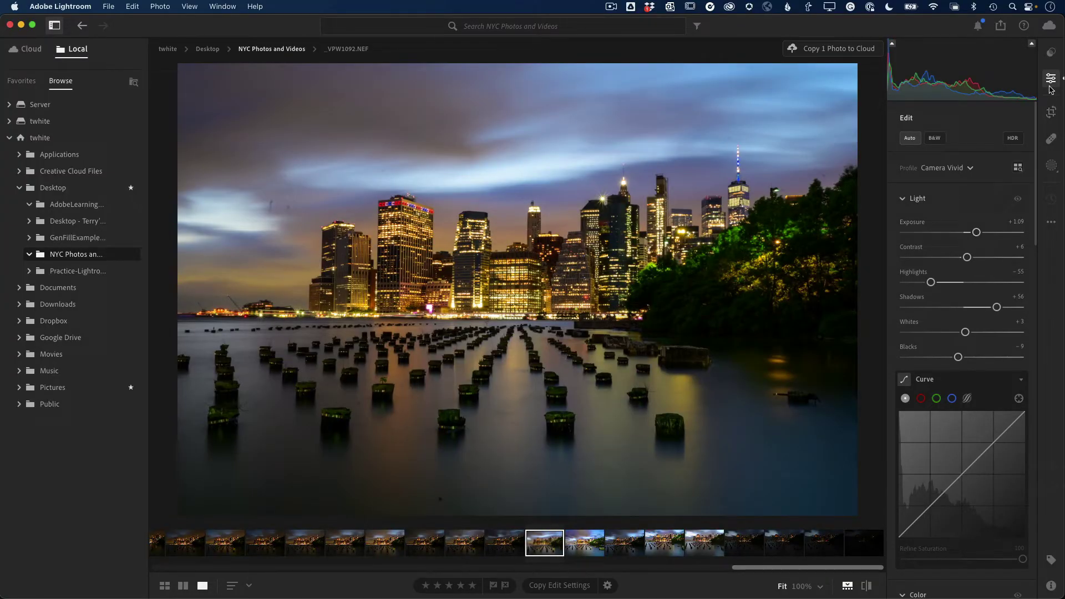
Step: Straighten the skyline photo slightly to -0.41 in the Crop panel
click(1050, 112)
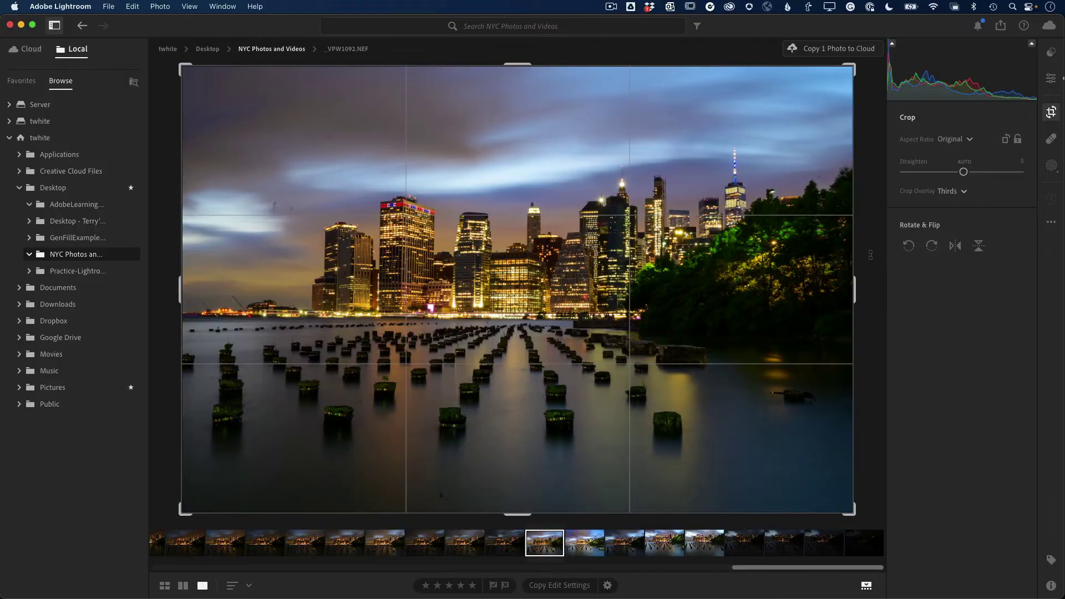
drag(870, 254, 870, 252)
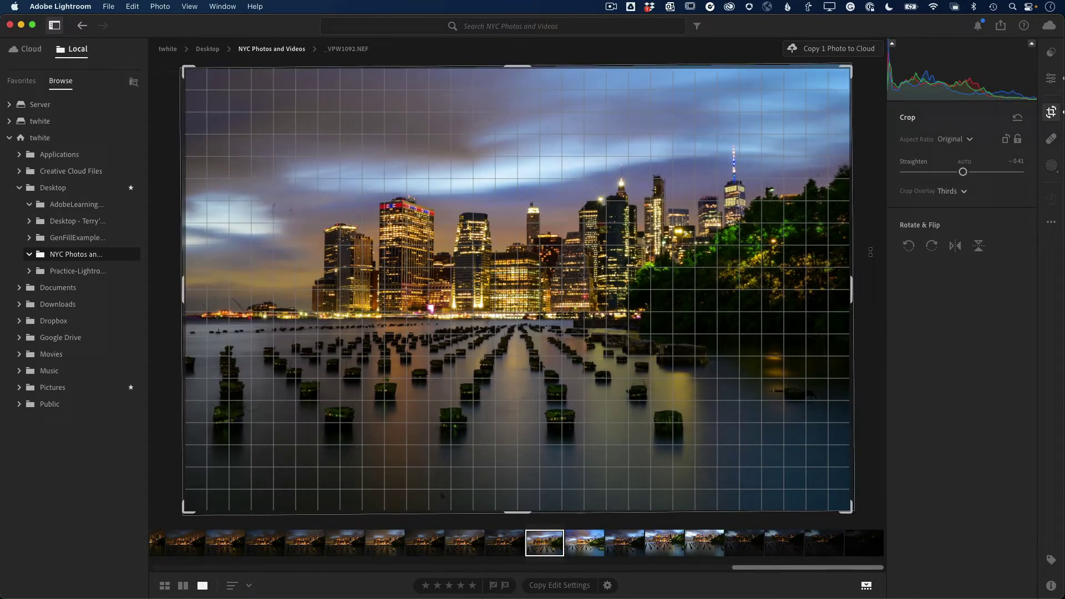
click(1049, 113)
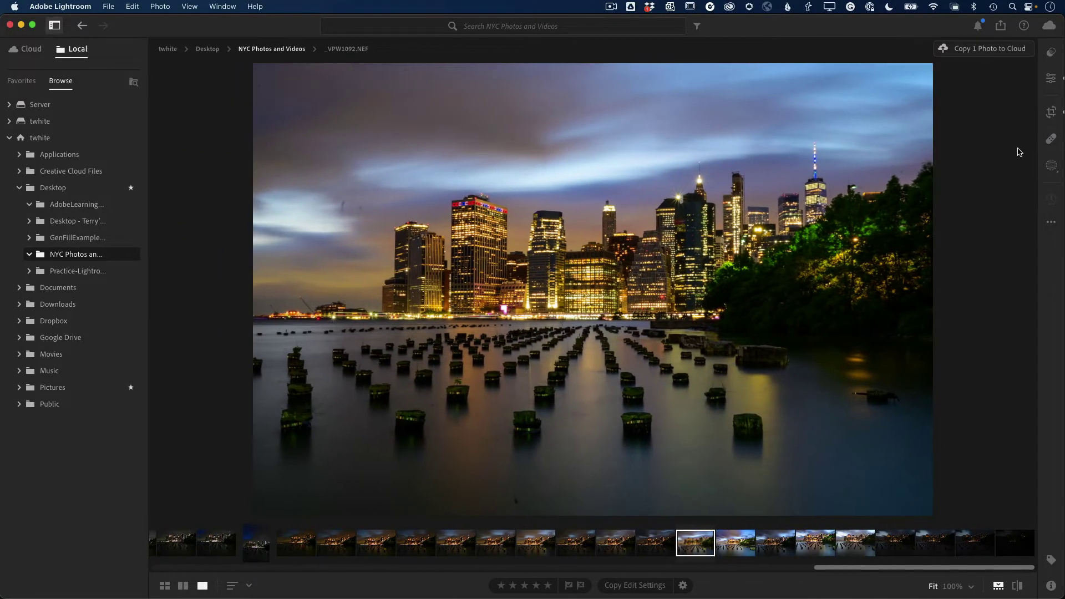
Step: Raise Exposure to +1.57 and Shadows from +56 to +82
key(e)
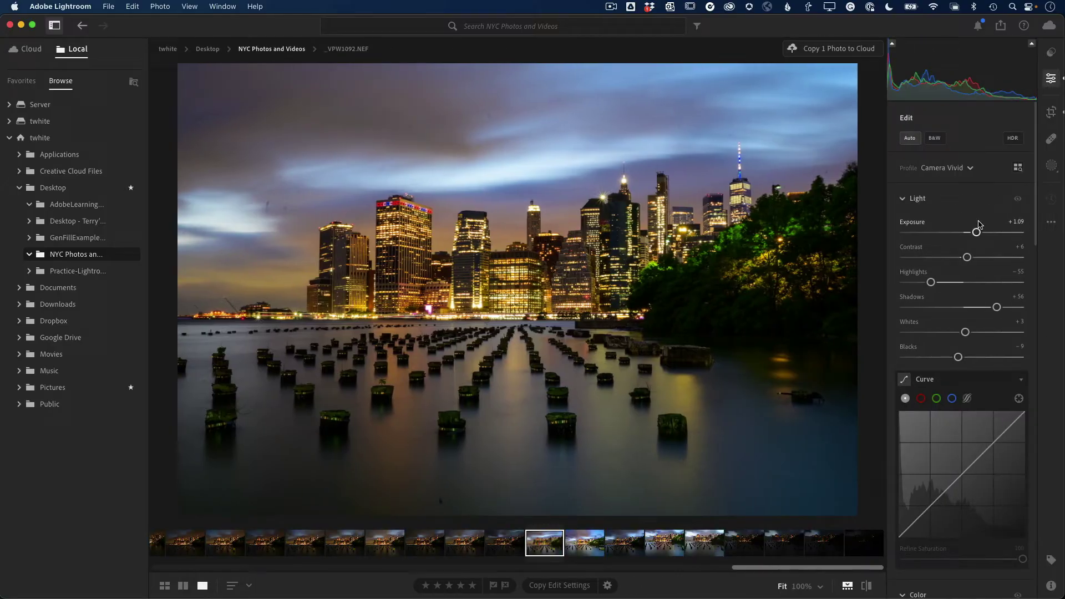
drag(976, 232, 984, 235)
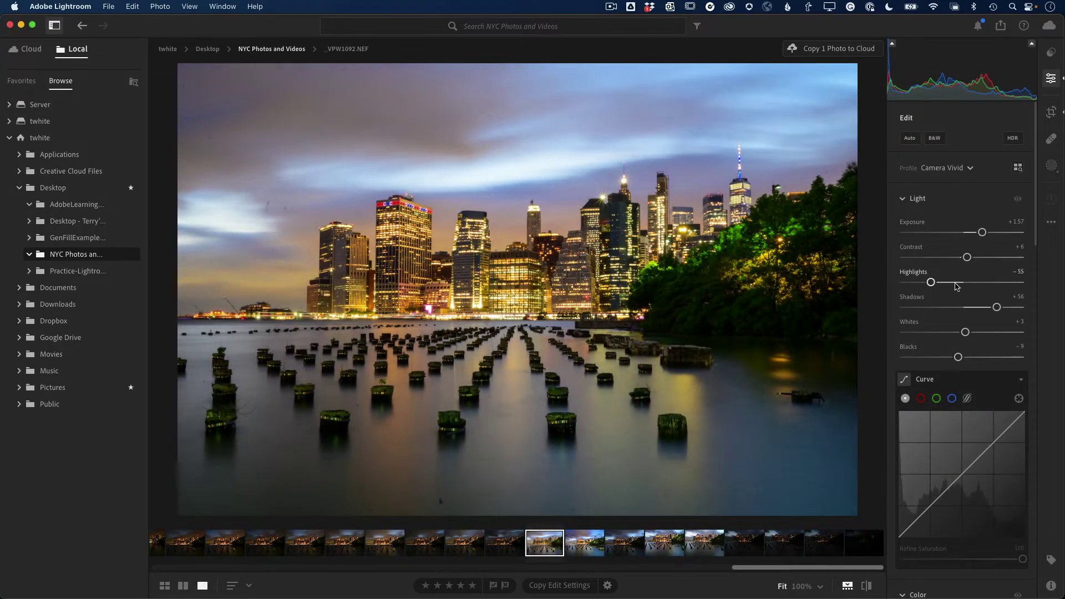
drag(997, 308, 1012, 308)
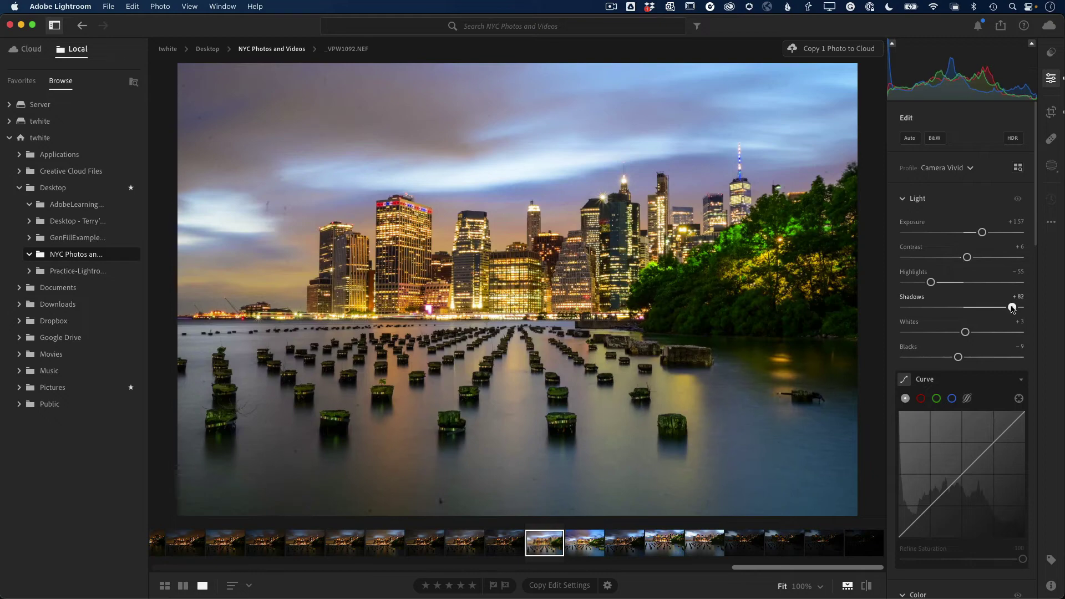
click(1050, 53)
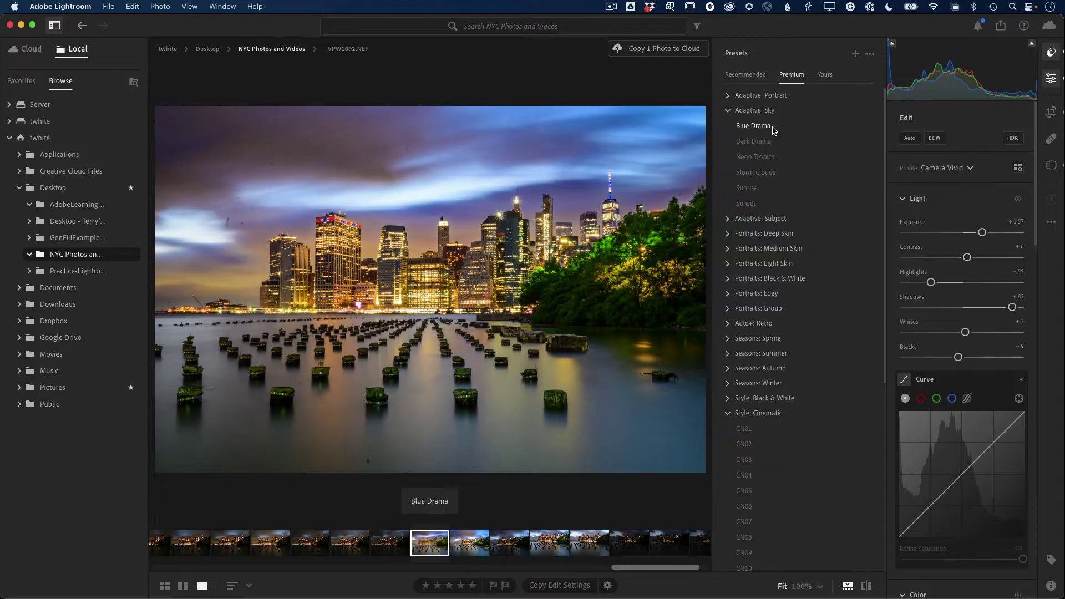
Step: Apply the Adaptive: Sky Blue Drama preset to _VPW1092.NEF at amount 59
click(774, 131)
drag(804, 153, 777, 156)
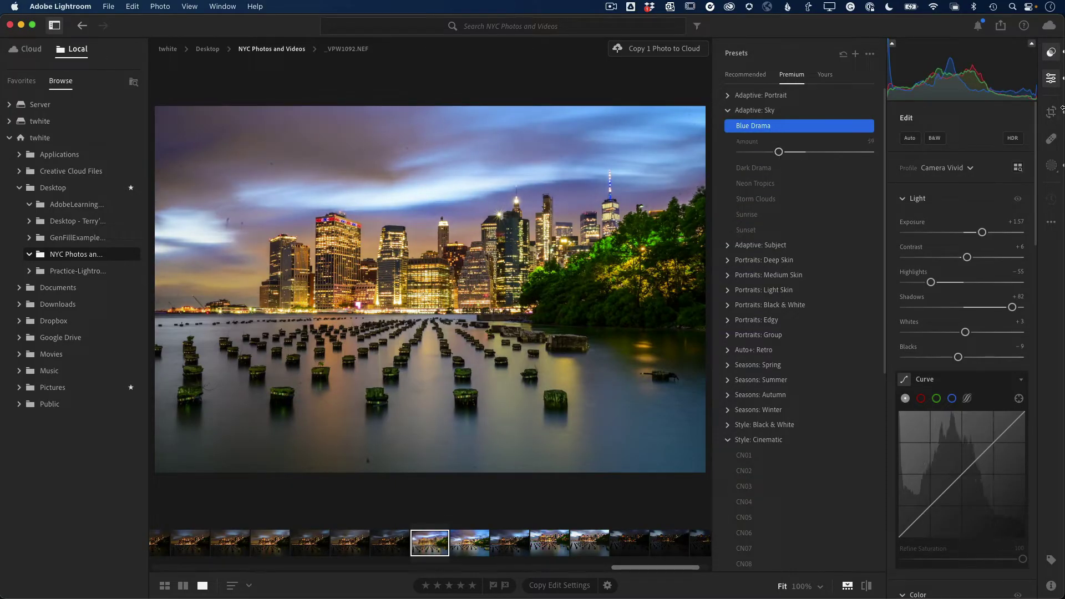
click(1051, 80)
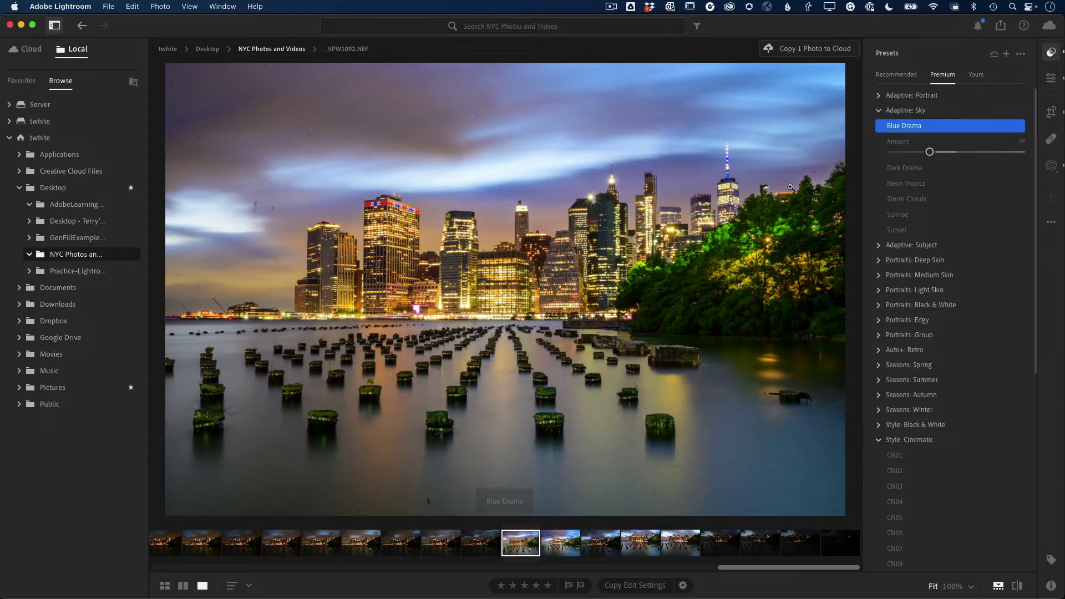
click(1001, 29)
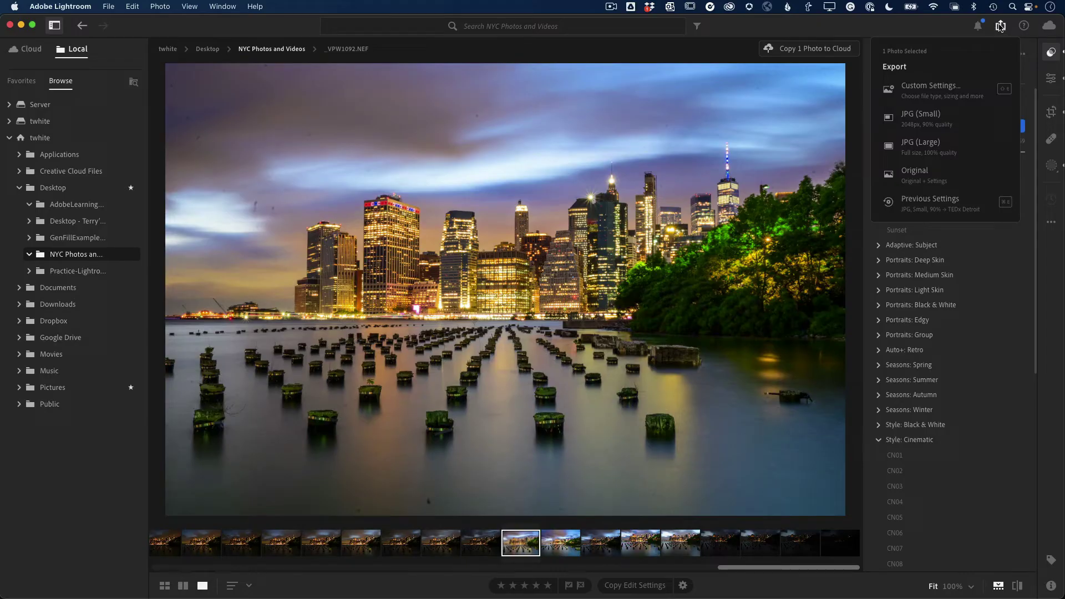
Step: Close the Export popup, leaving the edited skyline photo in view
click(1000, 26)
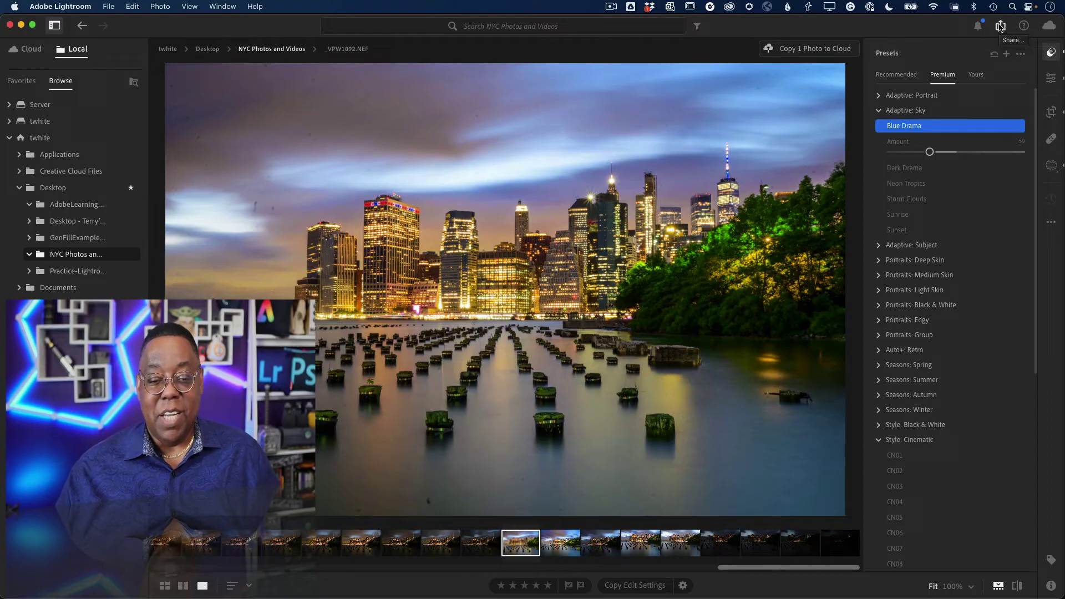
mouse_move(807, 48)
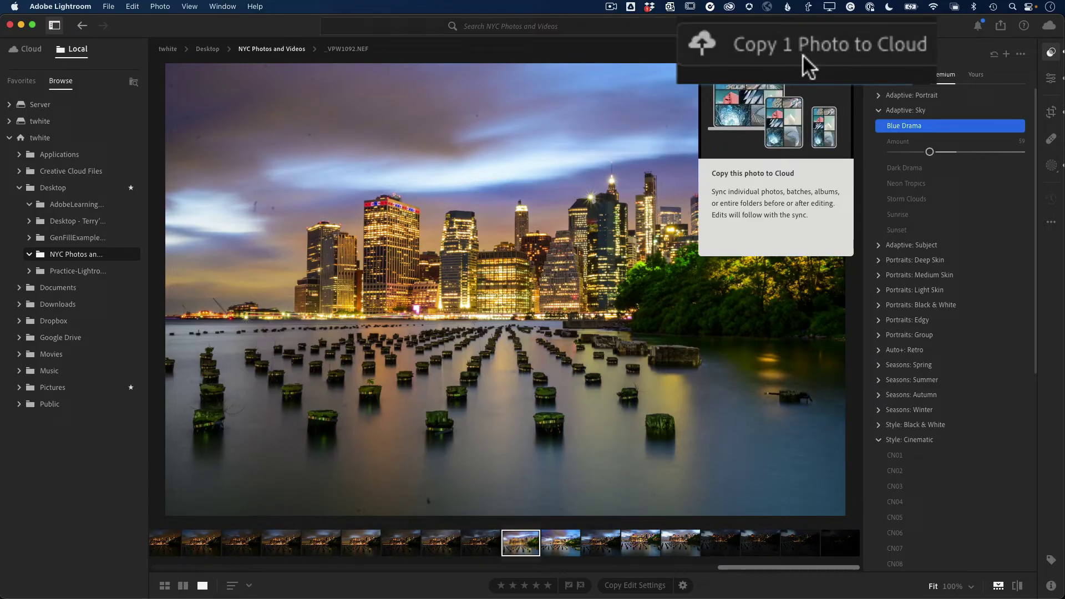
Step: Copy _VPW1092.NEF to the cloud with Copy 1 Photo to Cloud
click(802, 48)
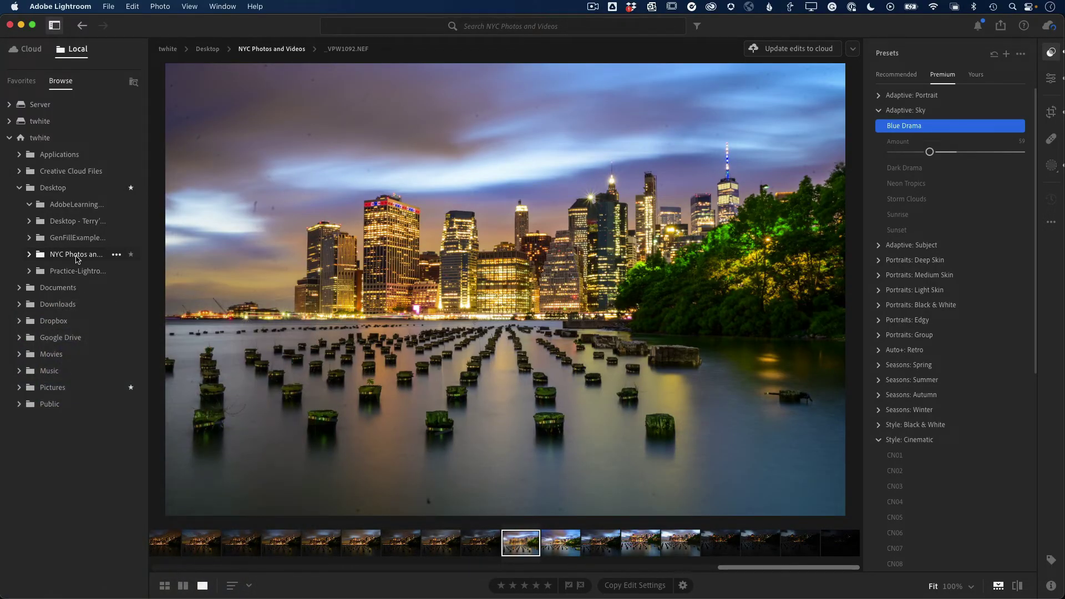
Step: Create a subfolder named 'NYC Favs' inside NYC Photos and Videos
click(264, 49)
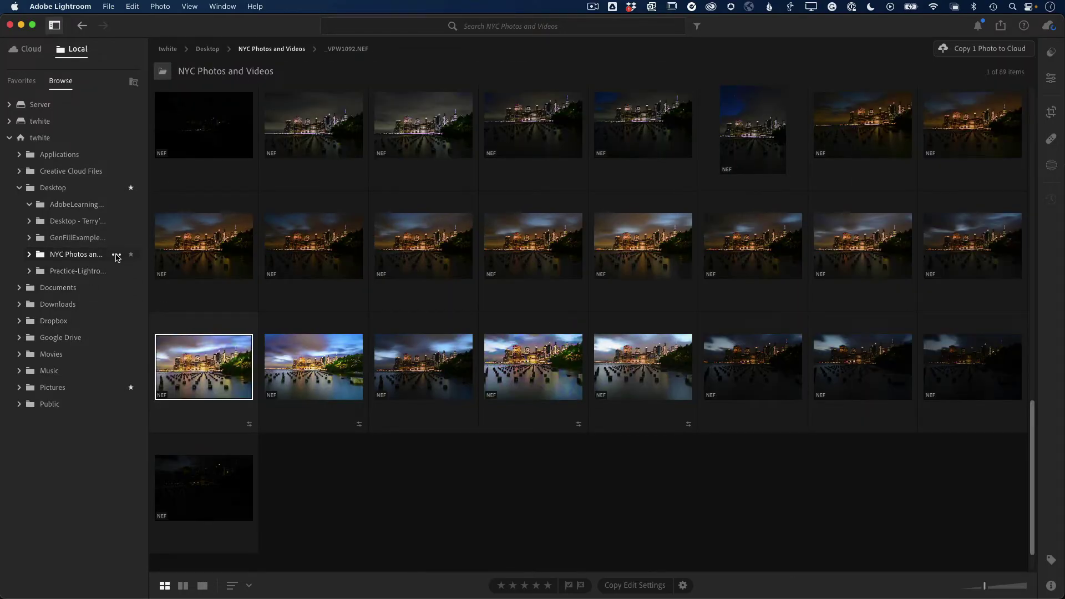
click(117, 255)
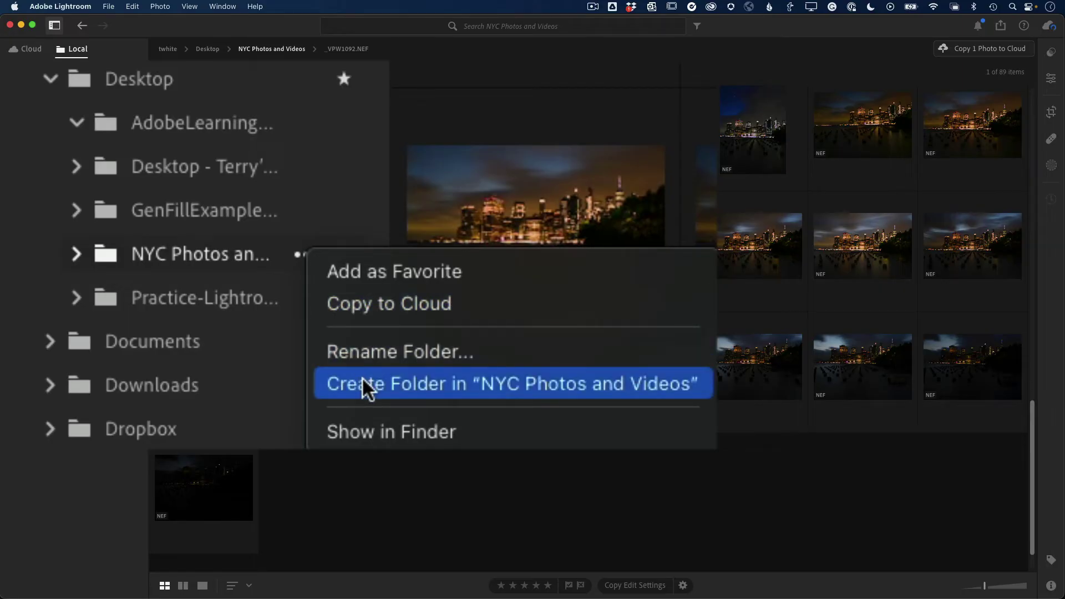
click(139, 305)
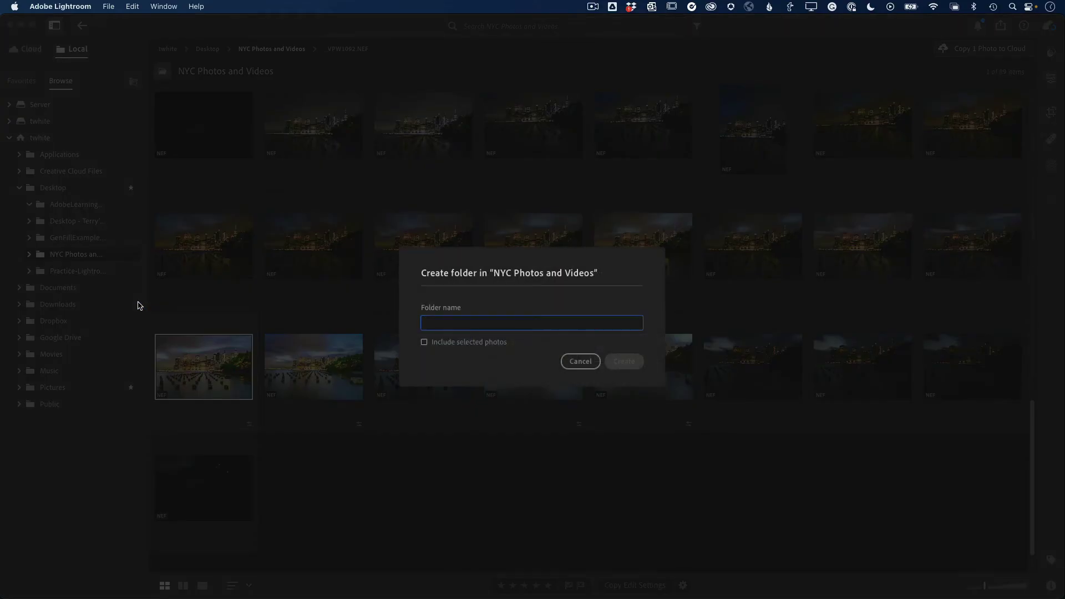
text(NYC)
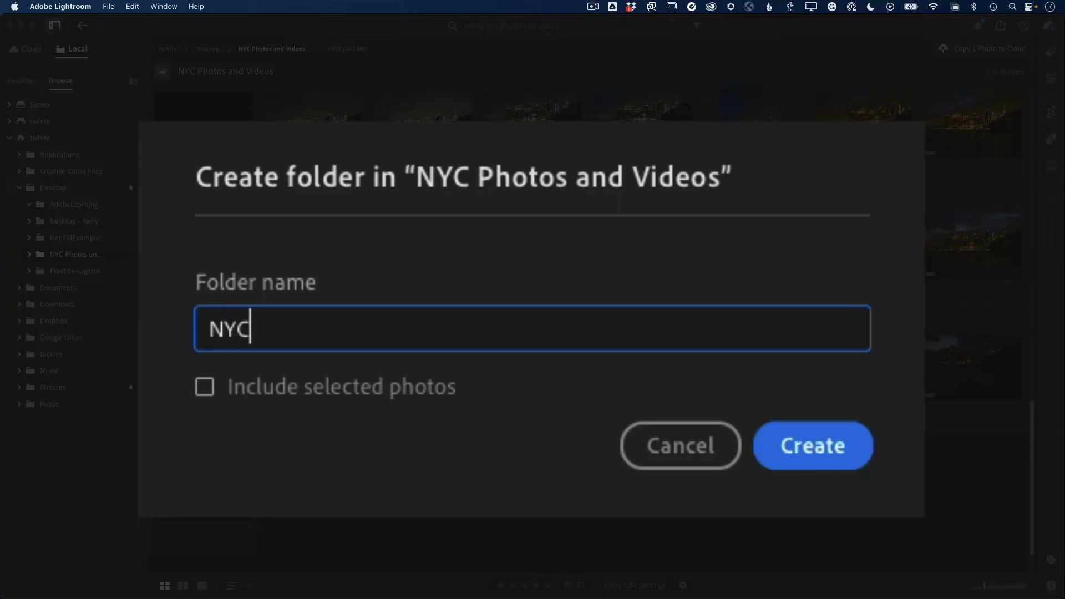
text( Favs)
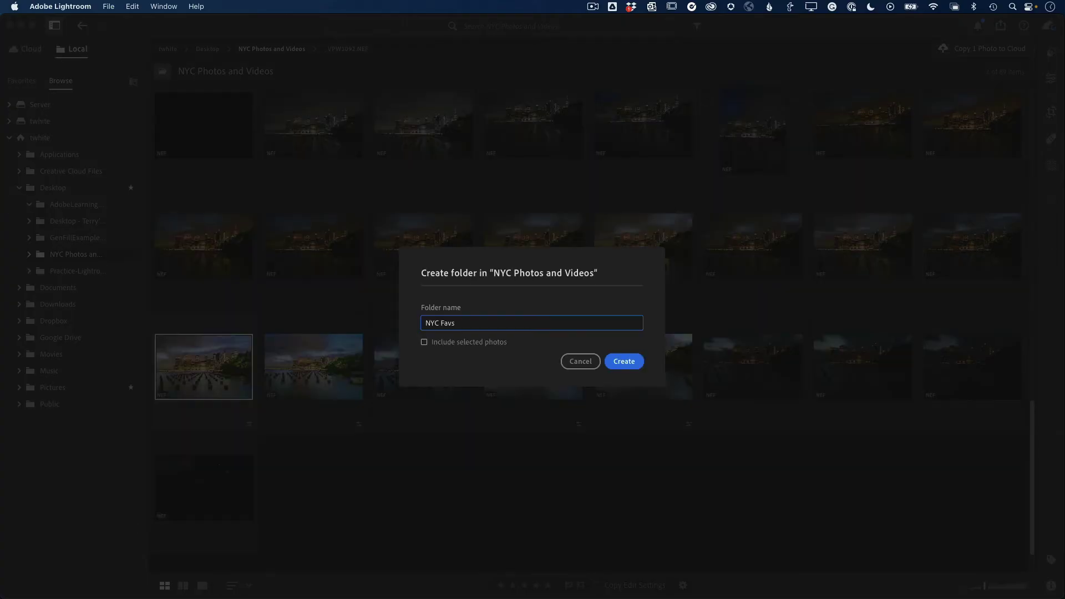
key(Return)
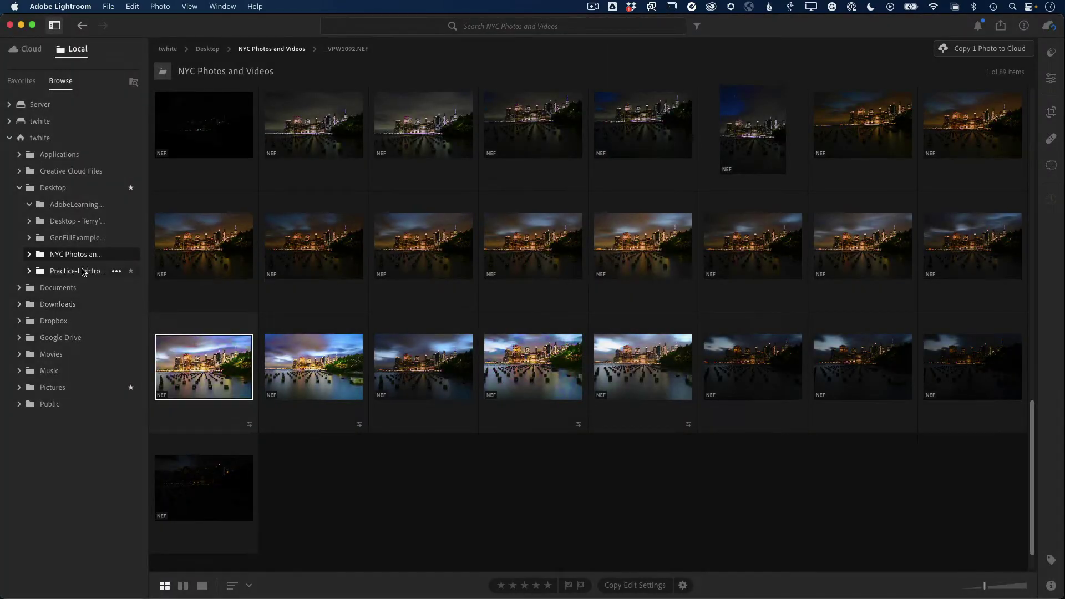
Step: Open the new NYC Favs folder and reveal it in Finder
click(29, 254)
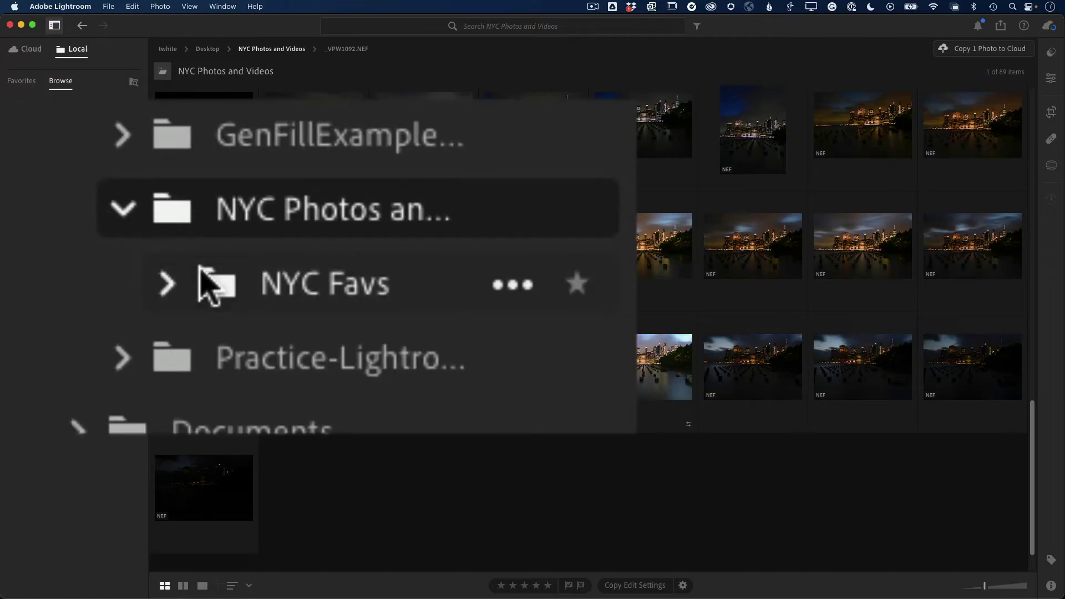
click(294, 307)
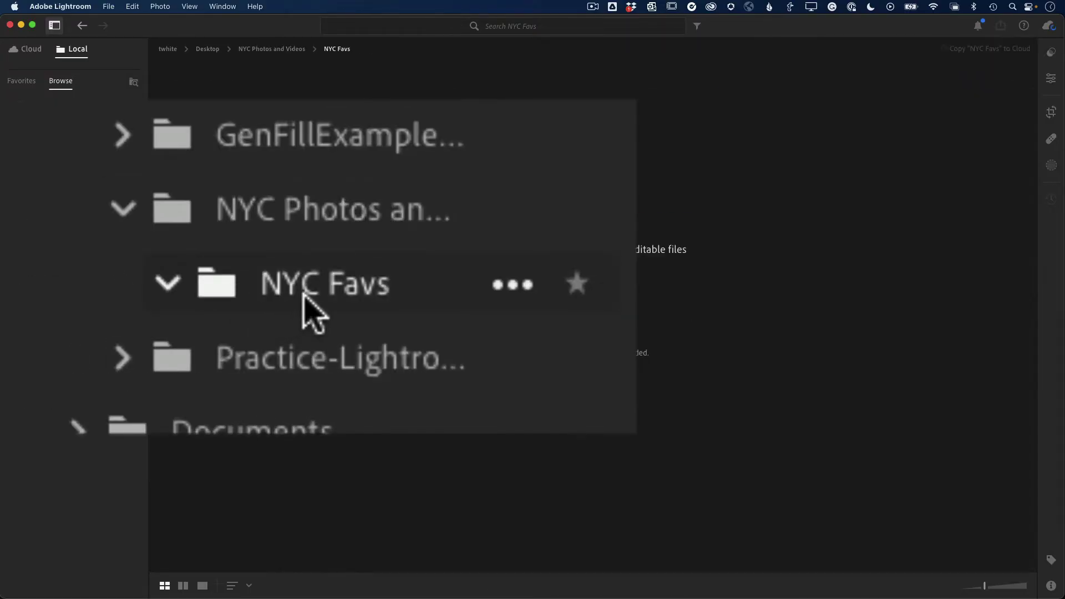
right_click(299, 295)
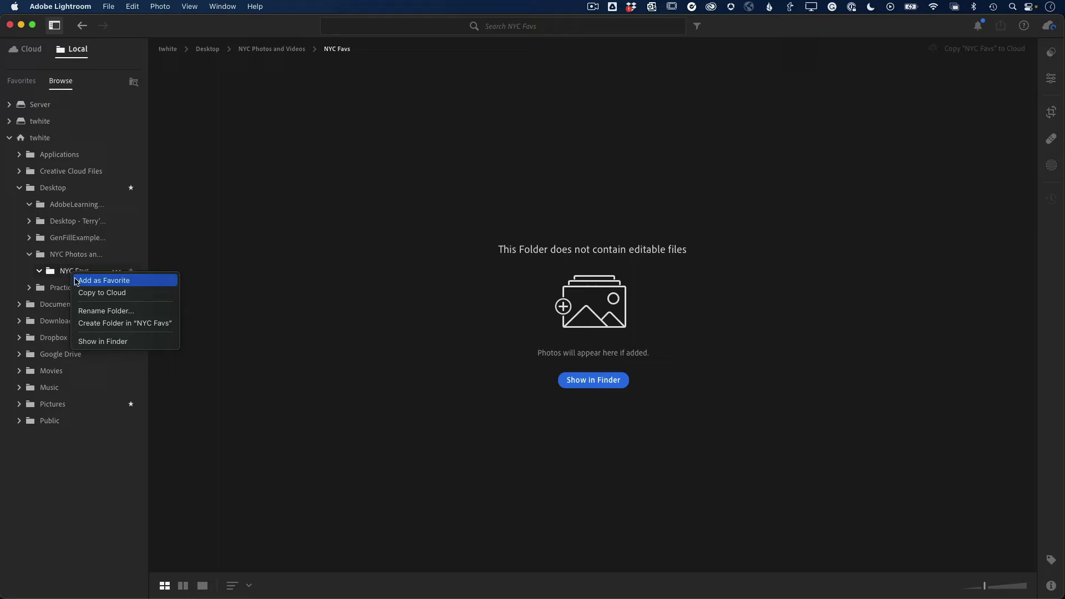
click(90, 340)
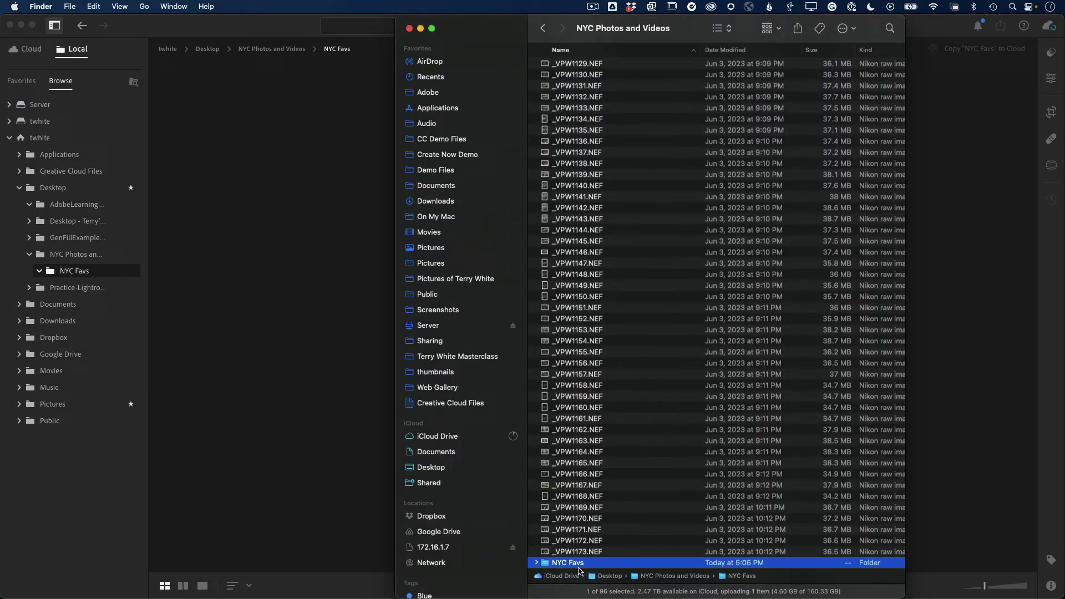
click(579, 563)
double_click(546, 563)
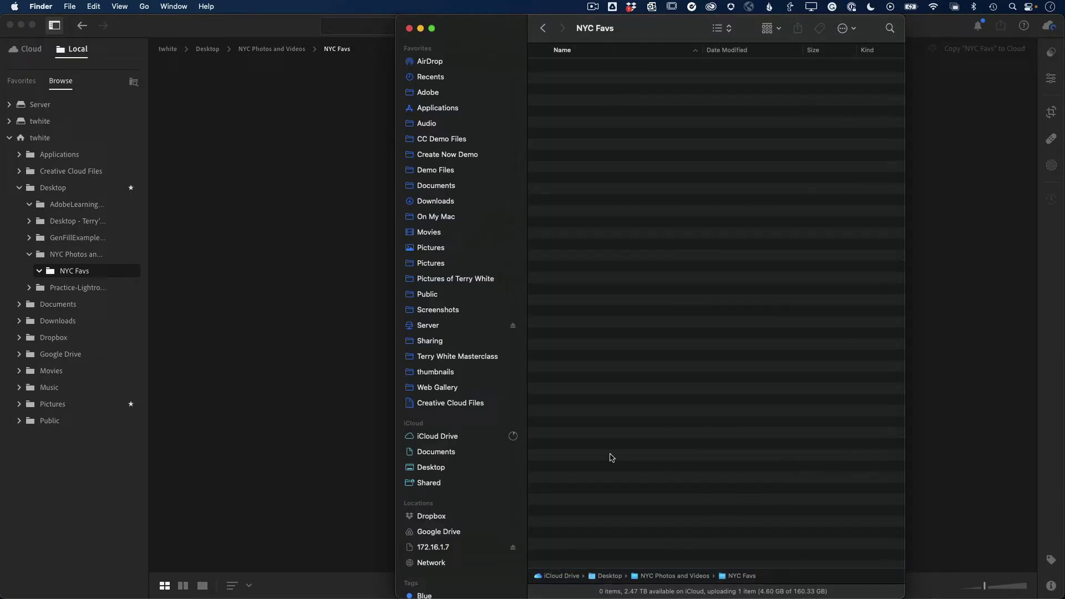
Step: Drag _VPW1092.NEF from NYC Photos and Videos into NYC Favs and open that folder
click(309, 159)
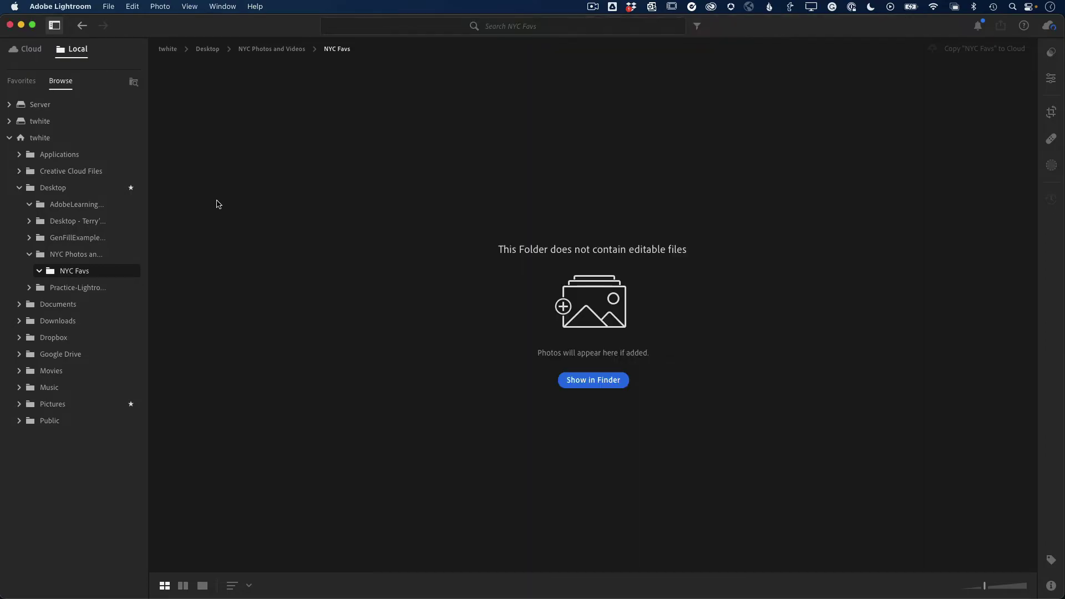
click(101, 259)
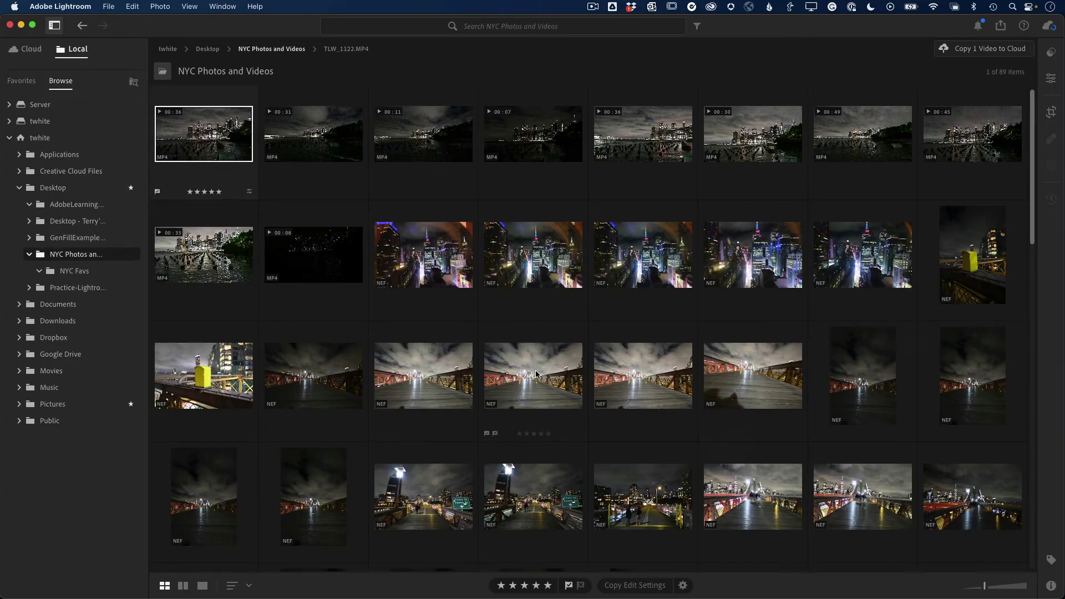
scroll(537, 373, down, 8)
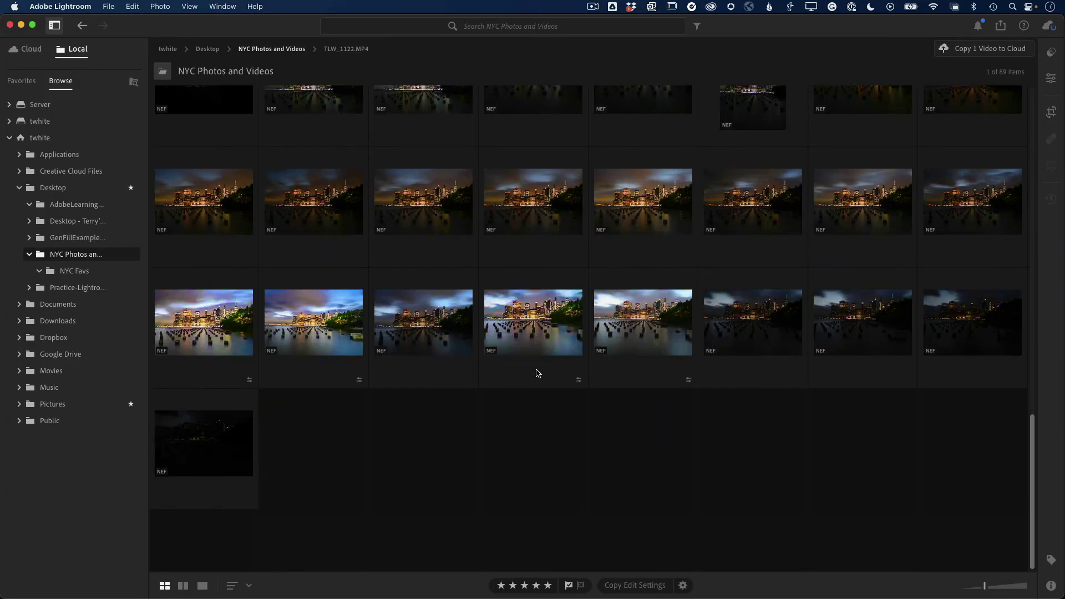
click(229, 330)
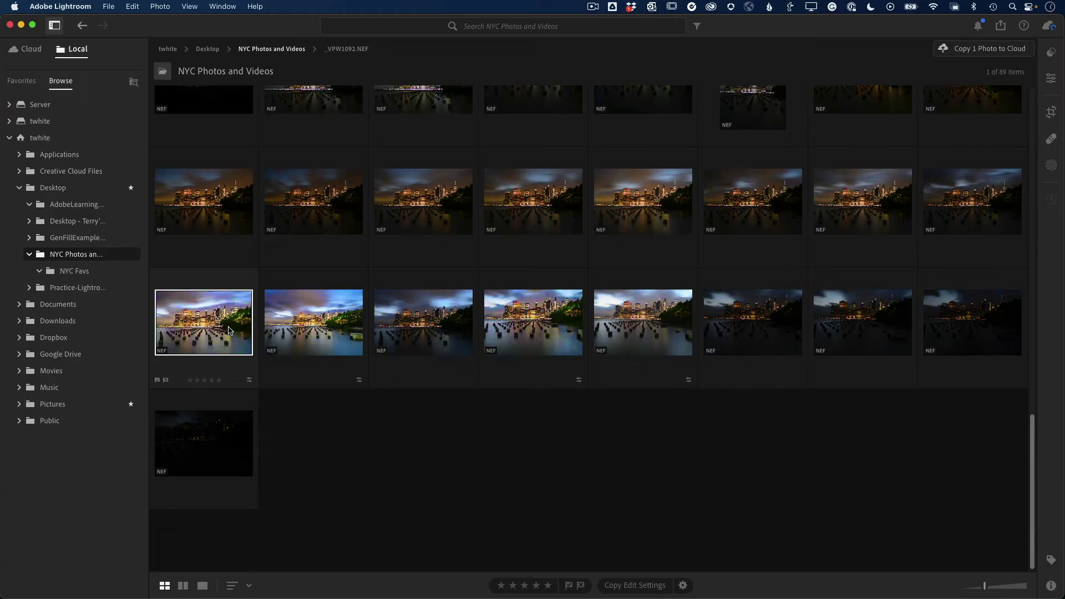
drag(223, 329, 119, 274)
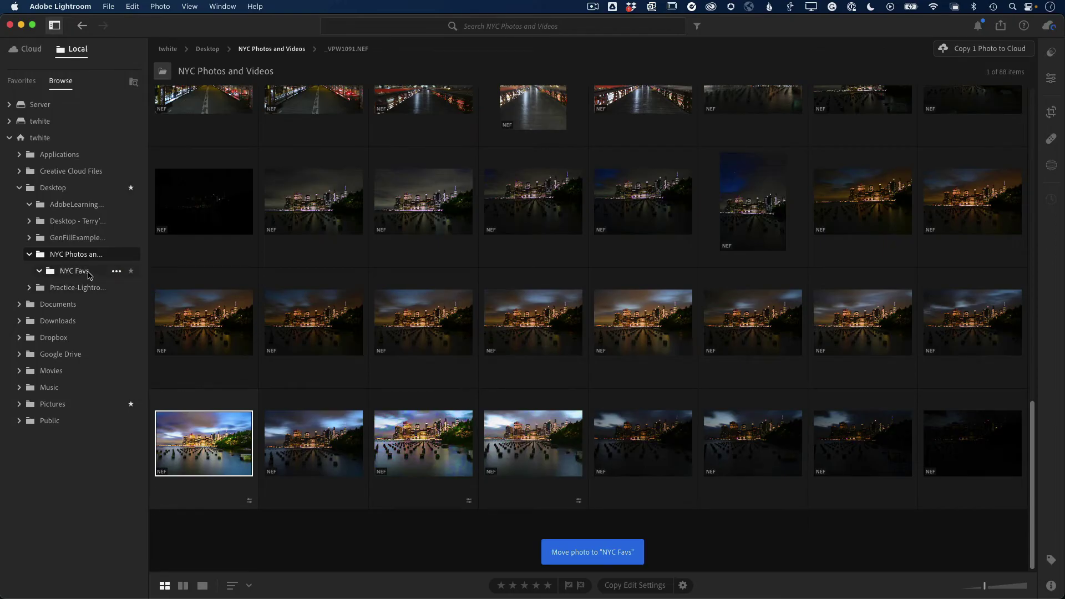
click(115, 273)
click(116, 272)
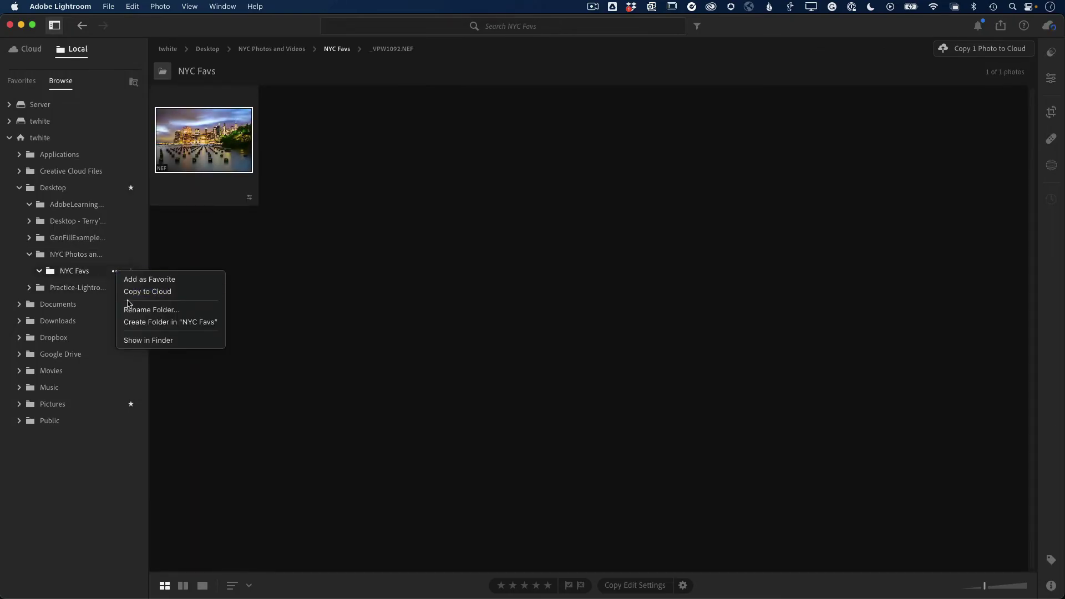
Step: Expand NYC Favs in Finder to list _VPW1092.NEF and _VPW1092.xmp, then return to Lightroom
click(135, 340)
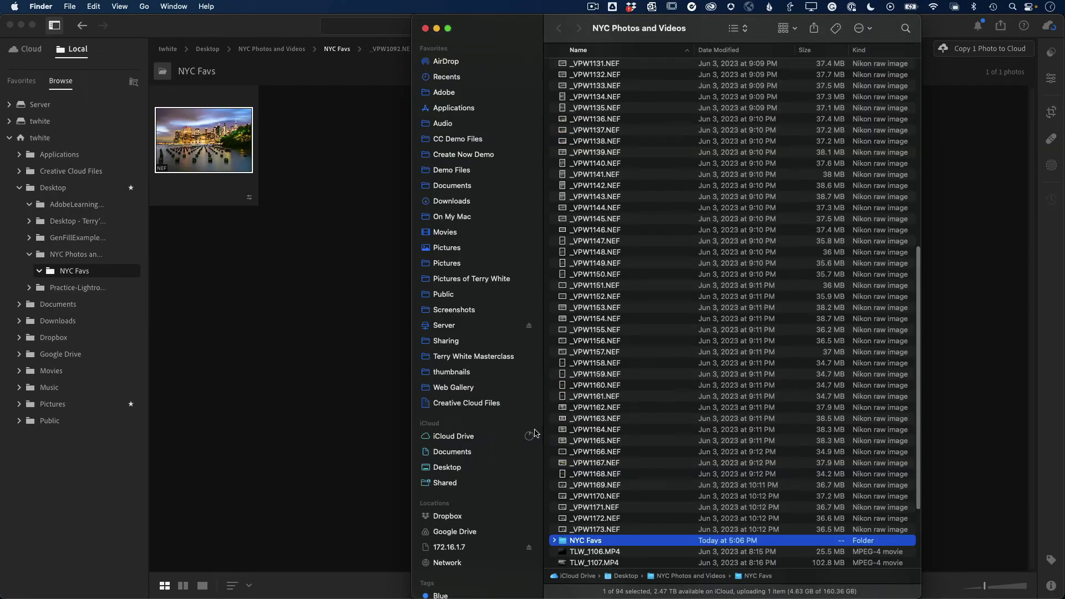
click(553, 541)
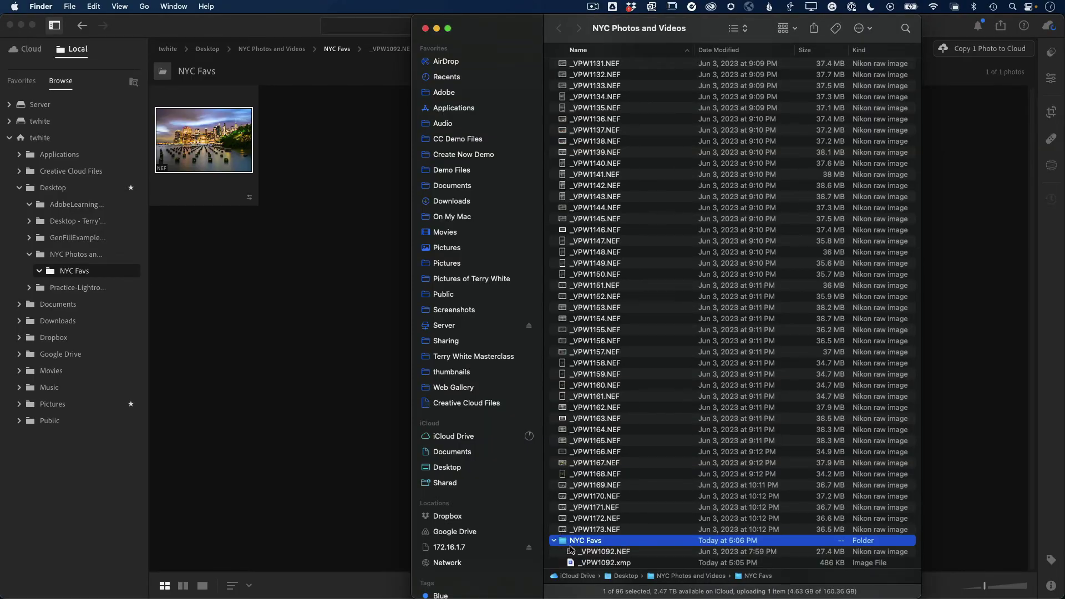
scroll(602, 559, down, 2)
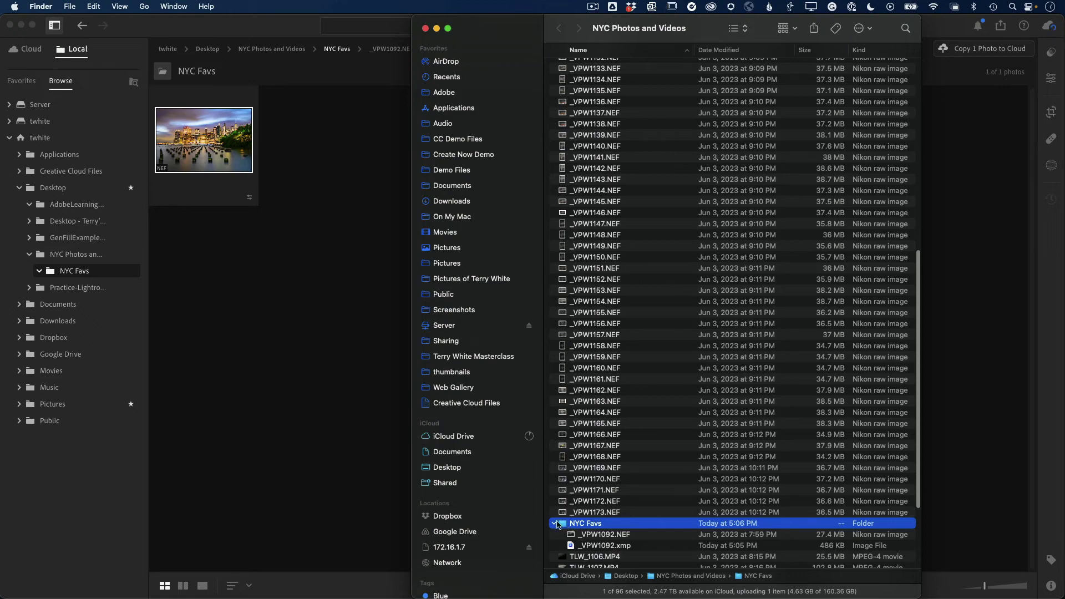
click(371, 430)
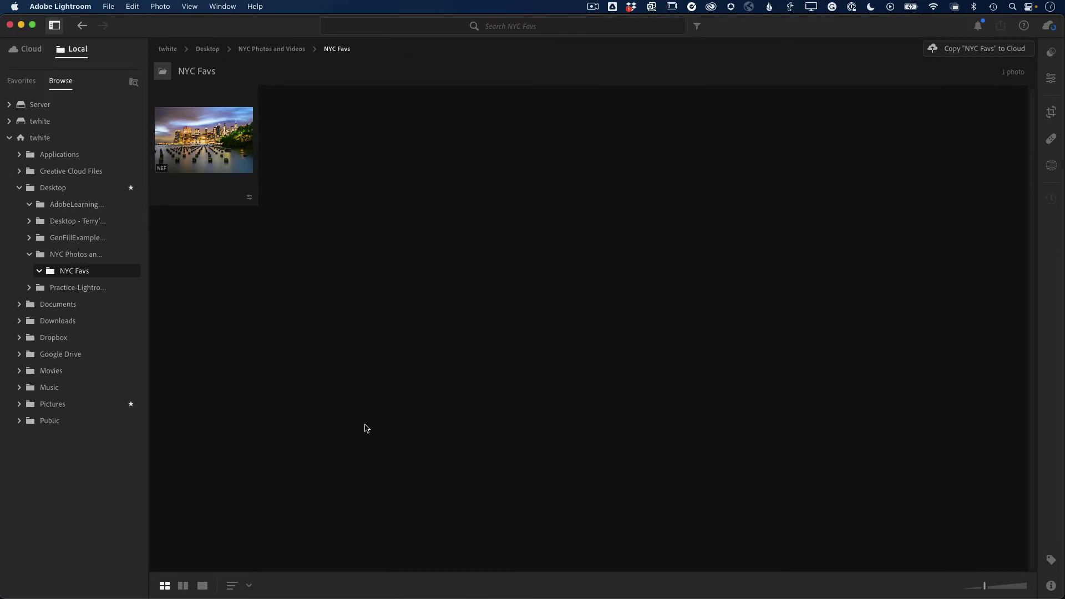